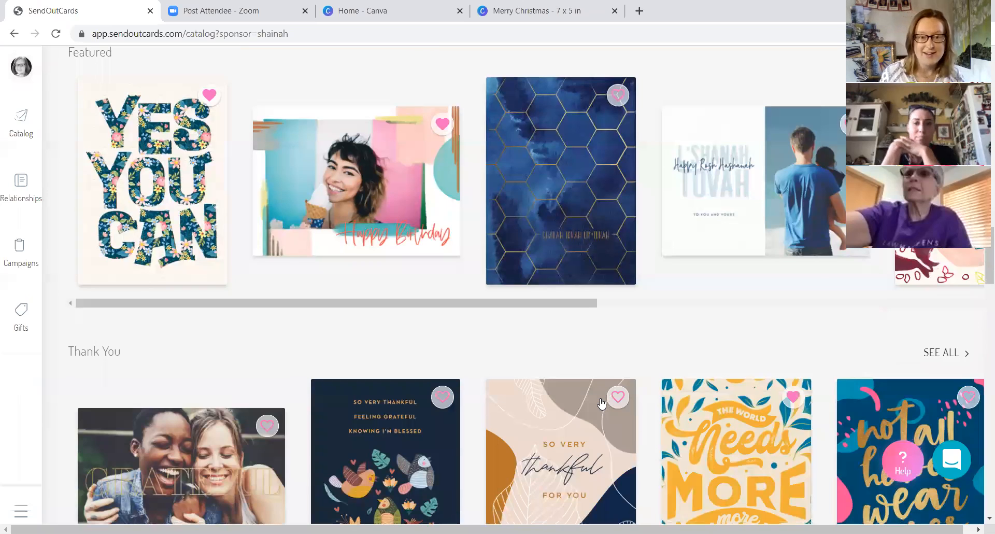
scroll(601, 403, "down", 7)
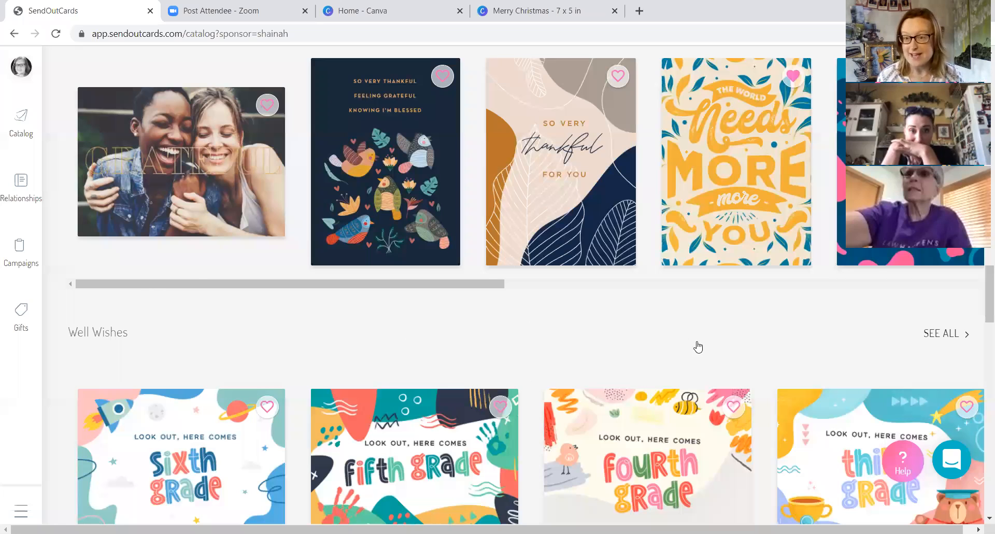
scroll(698, 347, "down", 15)
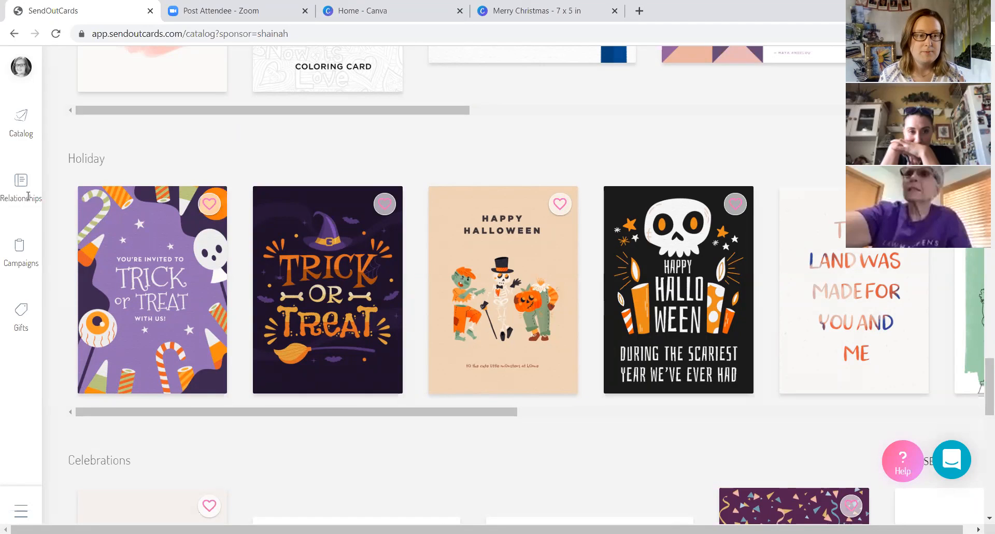
- Start a contact import from the relationship manager and upload the file "valley bear hunt" from the SOC pictures folder
left_click(21, 181)
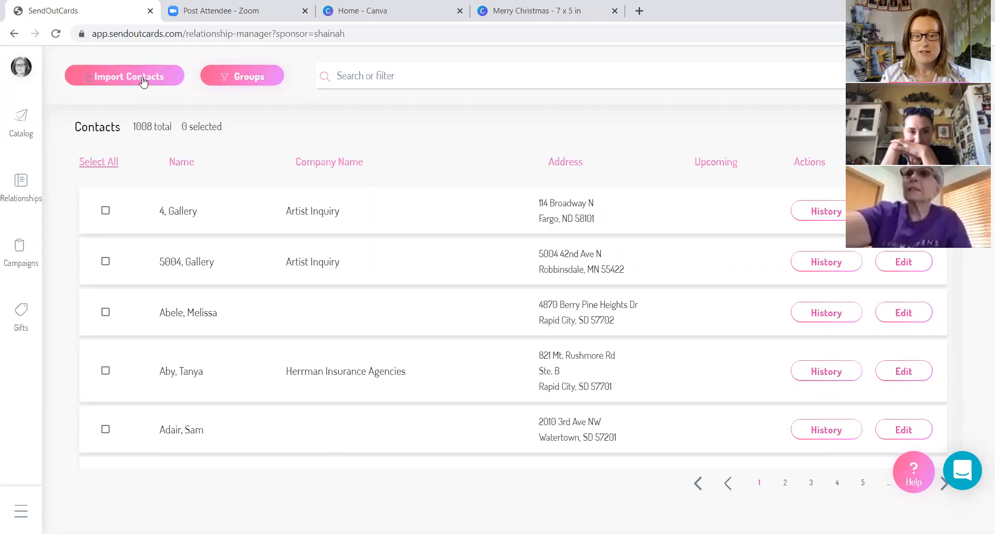
left_click(141, 78)
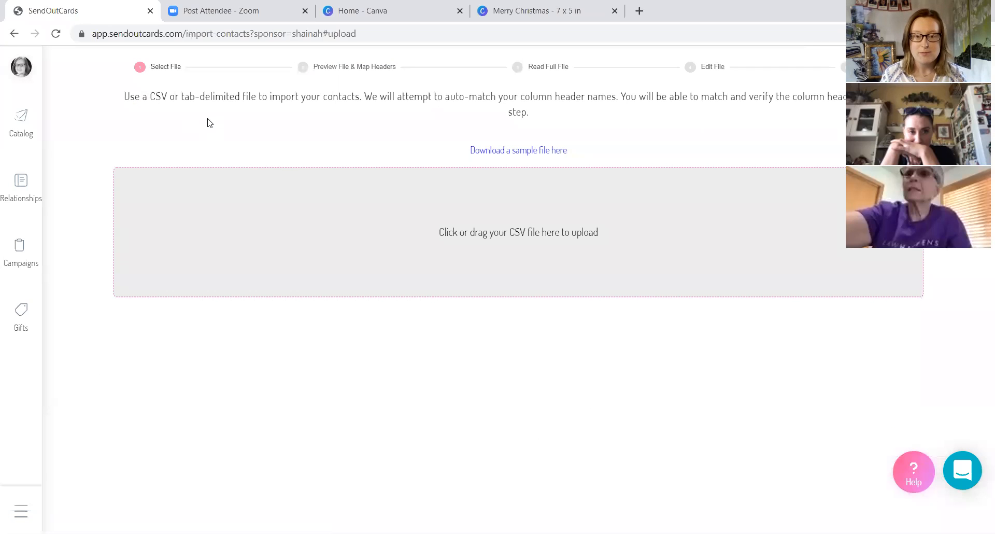
left_click(509, 222)
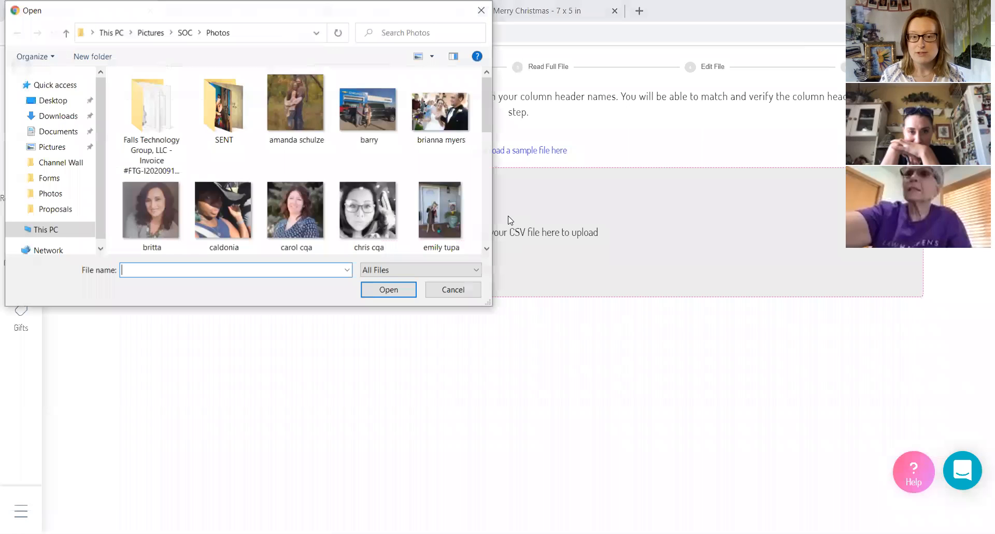
left_click(185, 32)
scroll(431, 195, "down", 1)
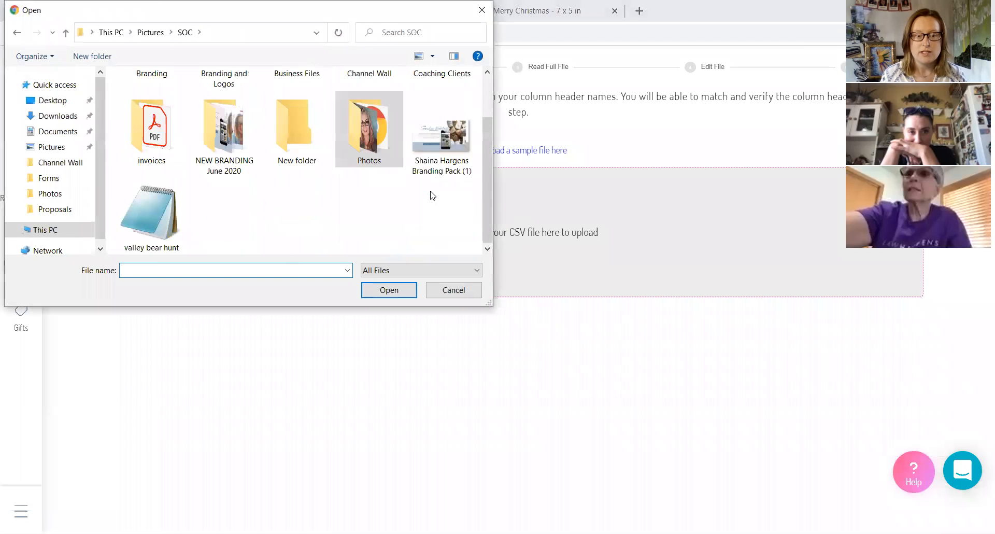
left_click(152, 218)
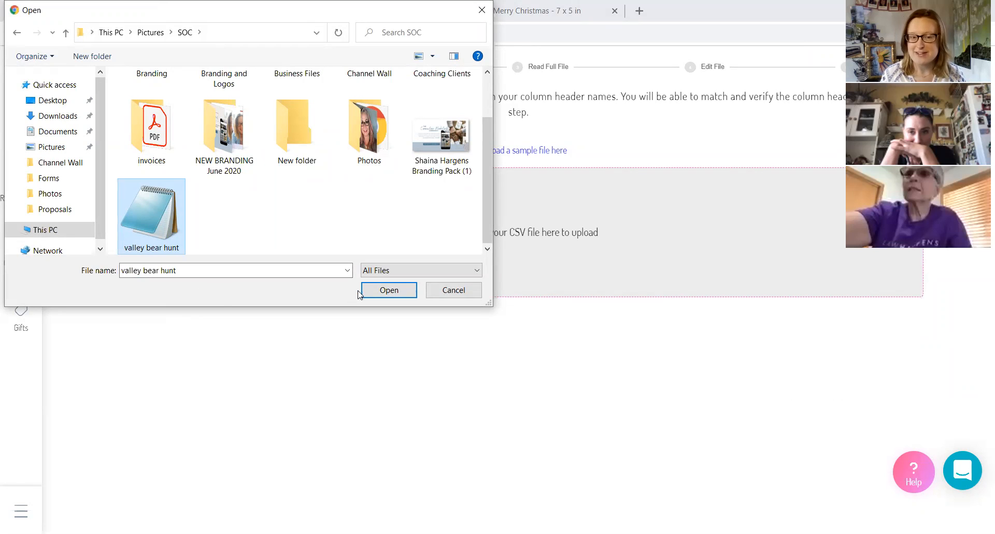
left_click(379, 292)
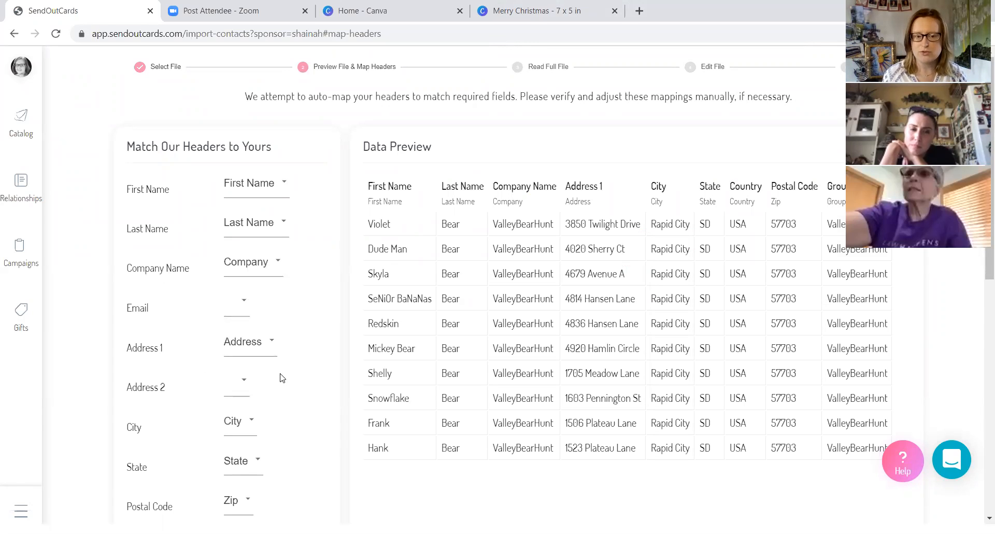
- Check the automatic header mappings against the data preview, keep them as they are, and have the full contact file read
scroll(279, 377, "down", 1)
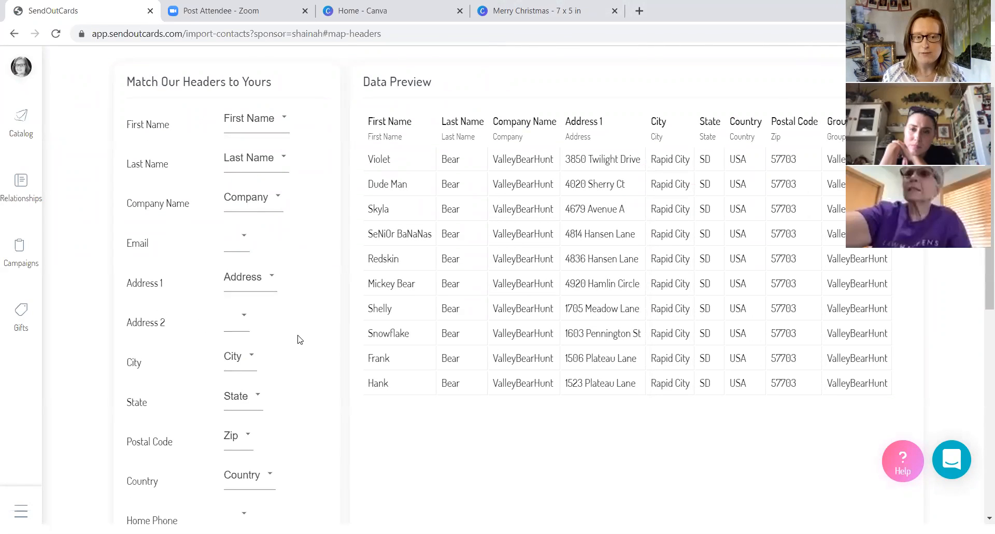
scroll(298, 339, "down", 3)
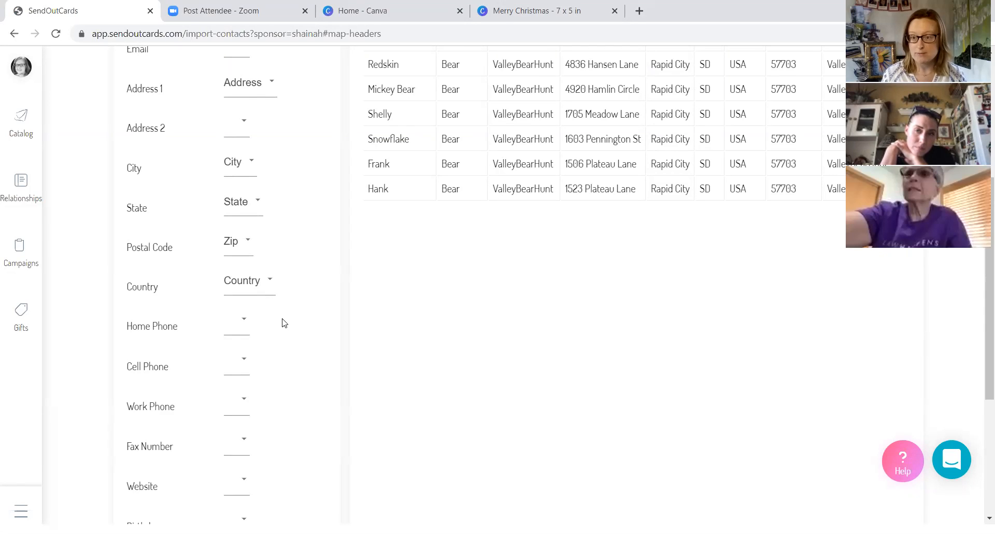
scroll(284, 323, "down", 4)
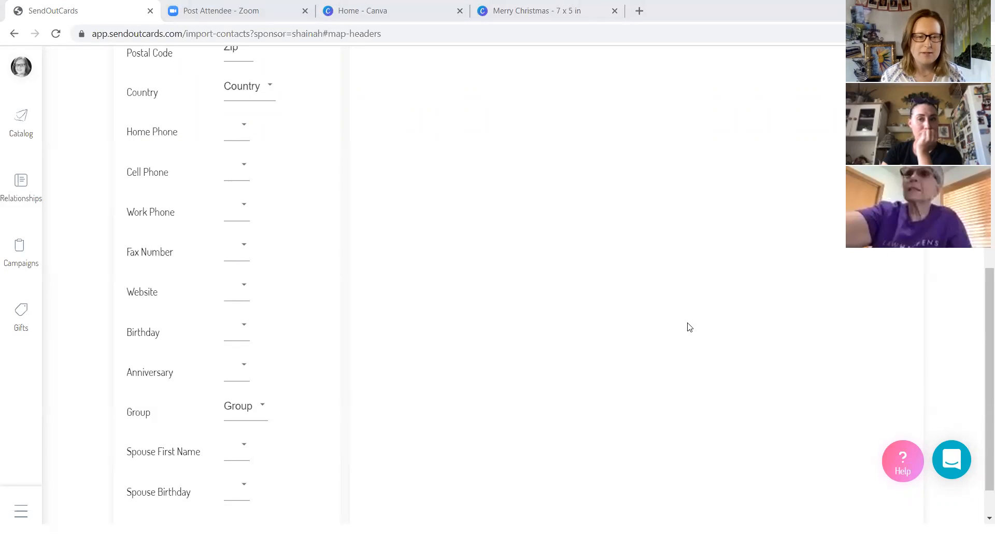
scroll(318, 365, "down", 1)
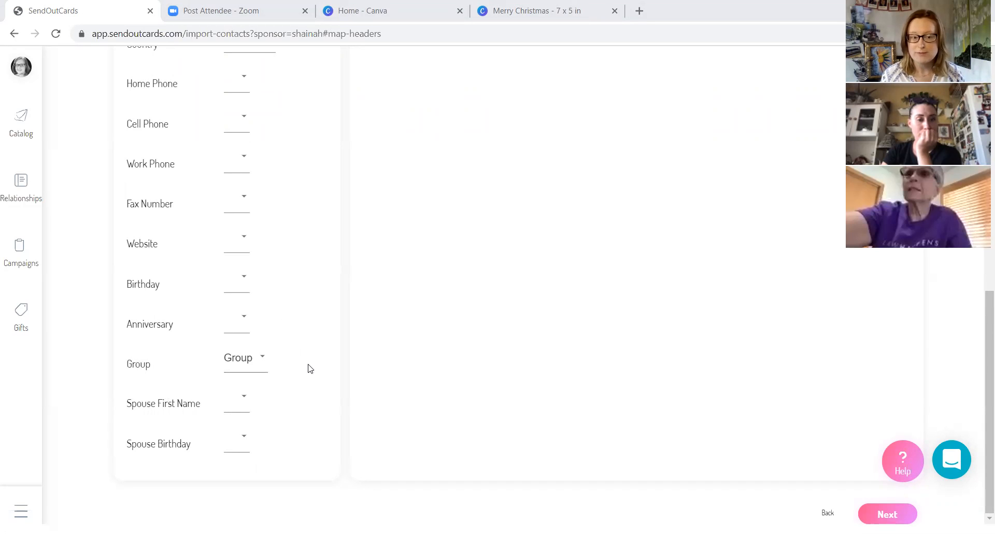
scroll(475, 371, "up", 2)
scroll(476, 371, "up", 7)
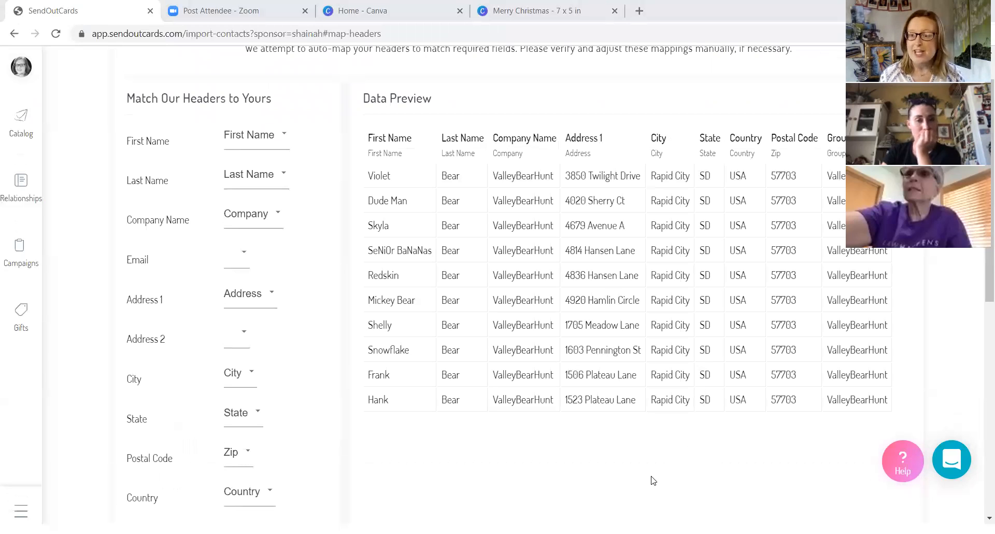
scroll(652, 481, "up", 1)
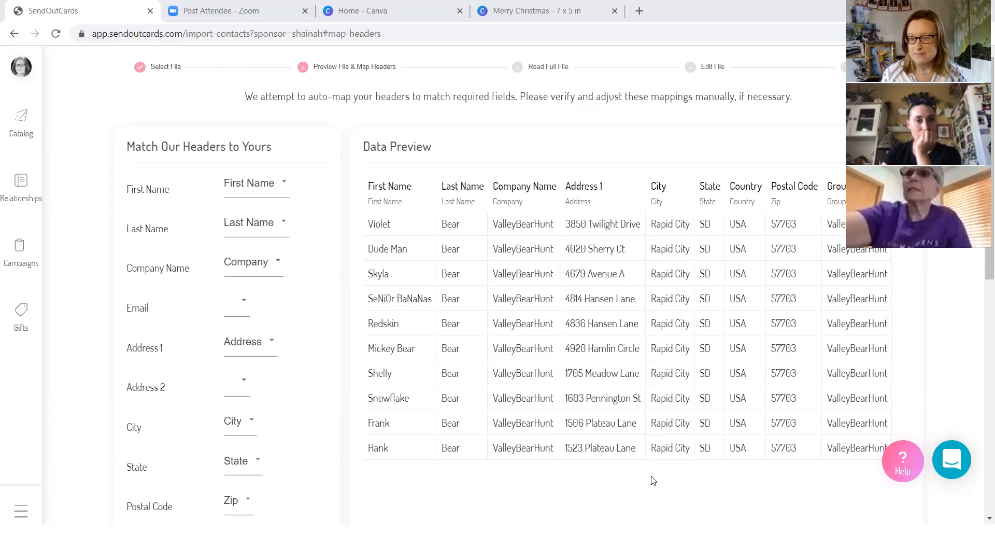
scroll(639, 389, "down", 4)
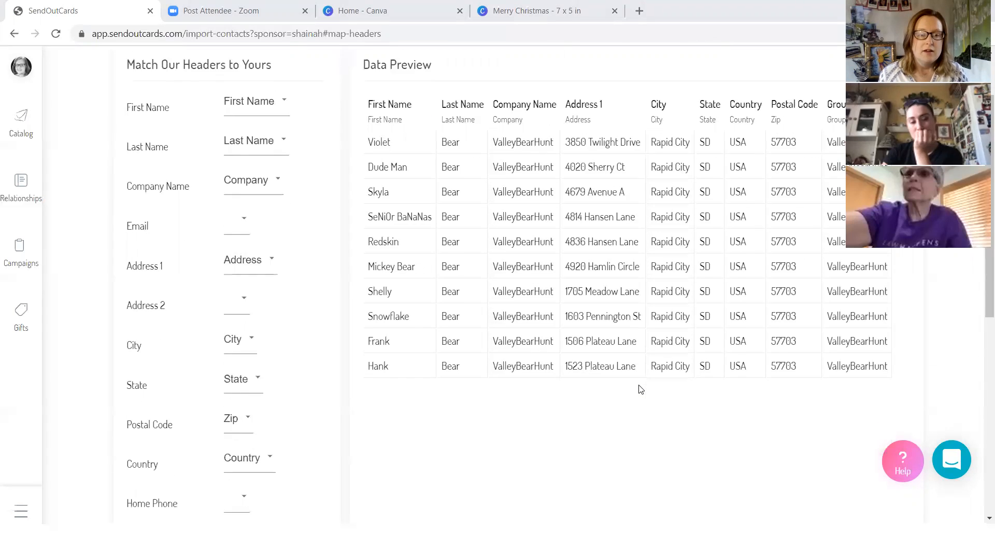
scroll(639, 389, "down", 6)
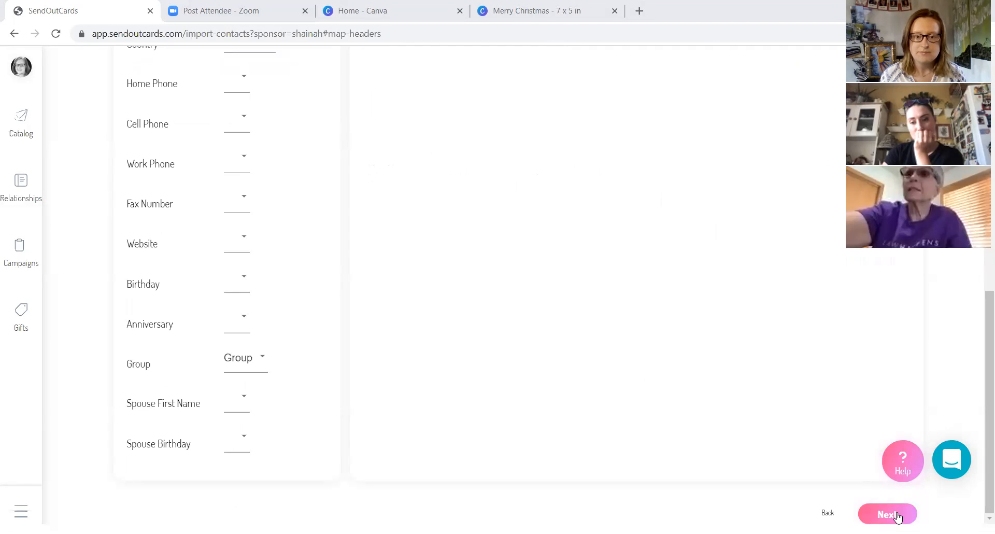
left_click(898, 517)
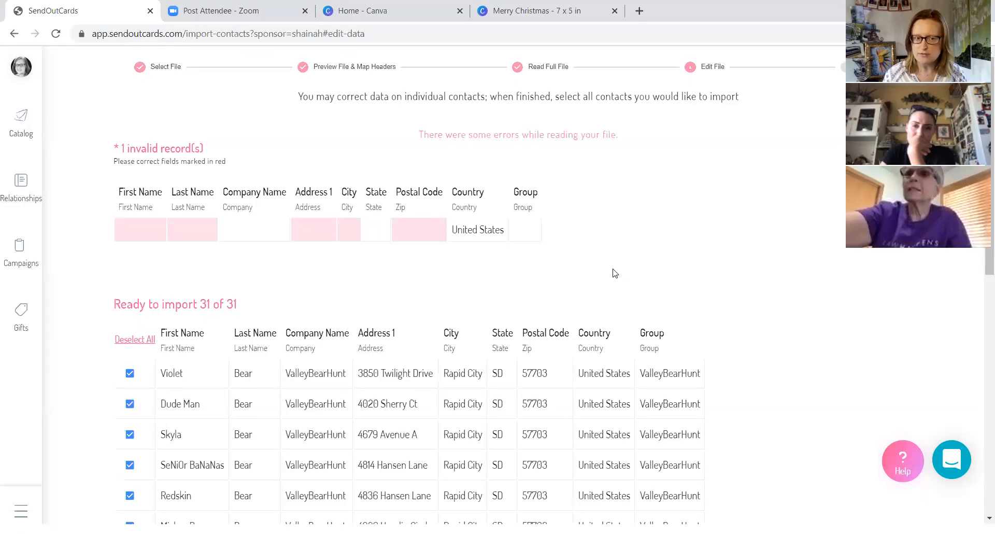
- Examine the invalid record and the list of contacts ready to import, including their addresses and group assignment
scroll(582, 325, "down", 1)
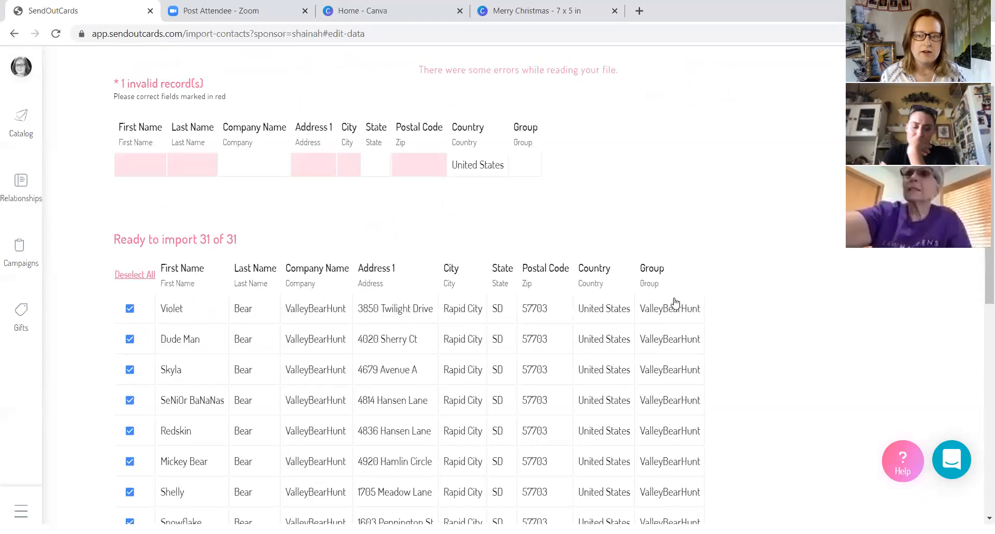
scroll(596, 342, "down", 2)
scroll(476, 369, "down", 1)
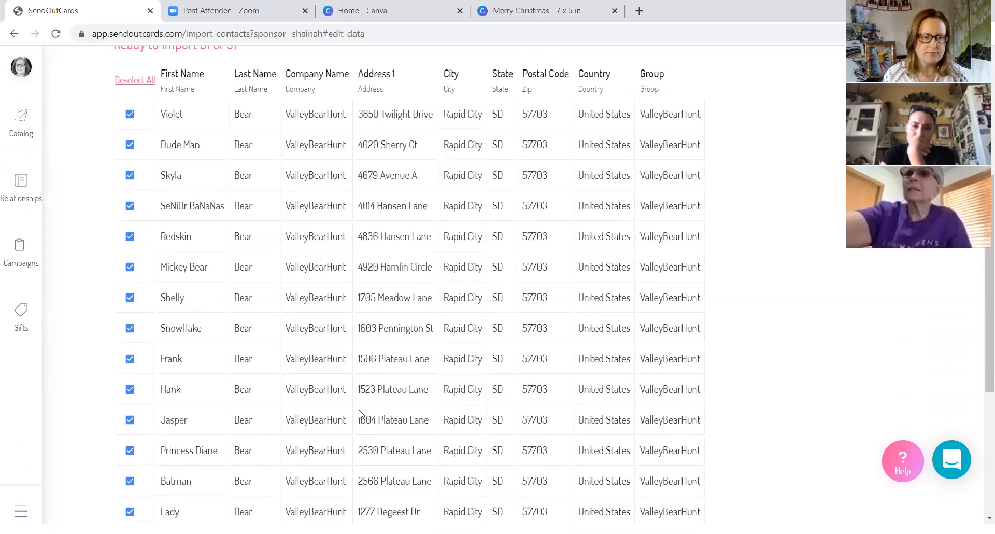
scroll(344, 418, "down", 1)
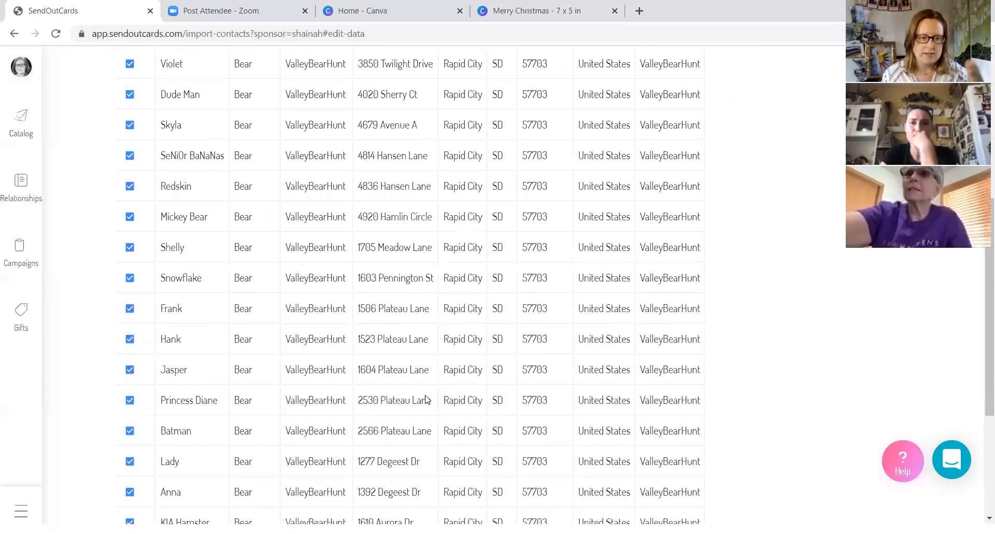
scroll(426, 399, "down", 4)
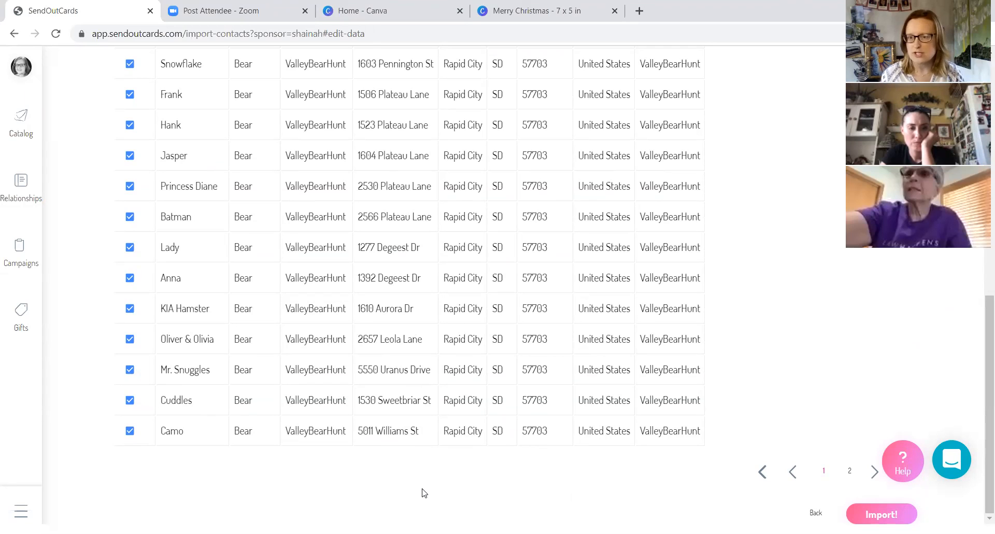
scroll(425, 491, "up", 1)
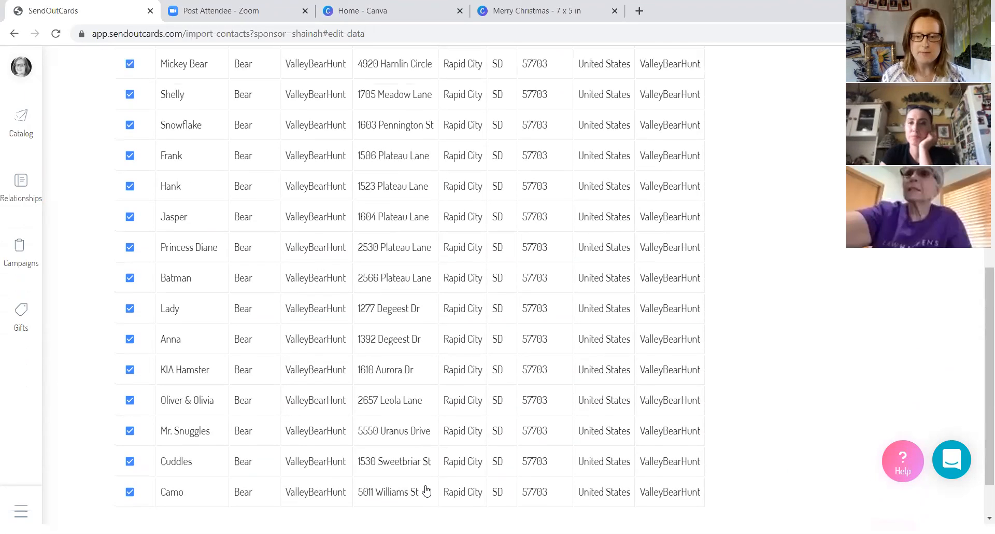
scroll(473, 488, "up", 6)
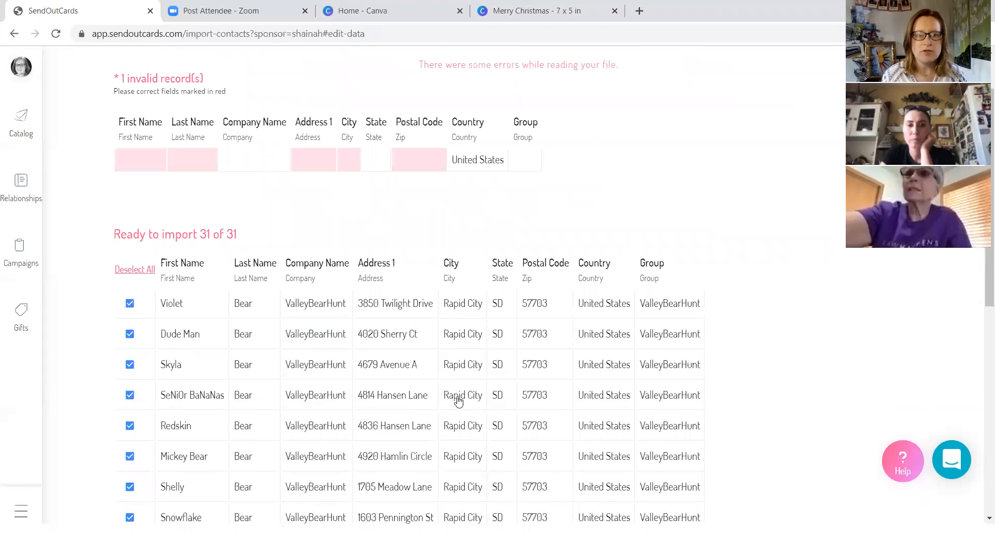
scroll(411, 370, "up", 1)
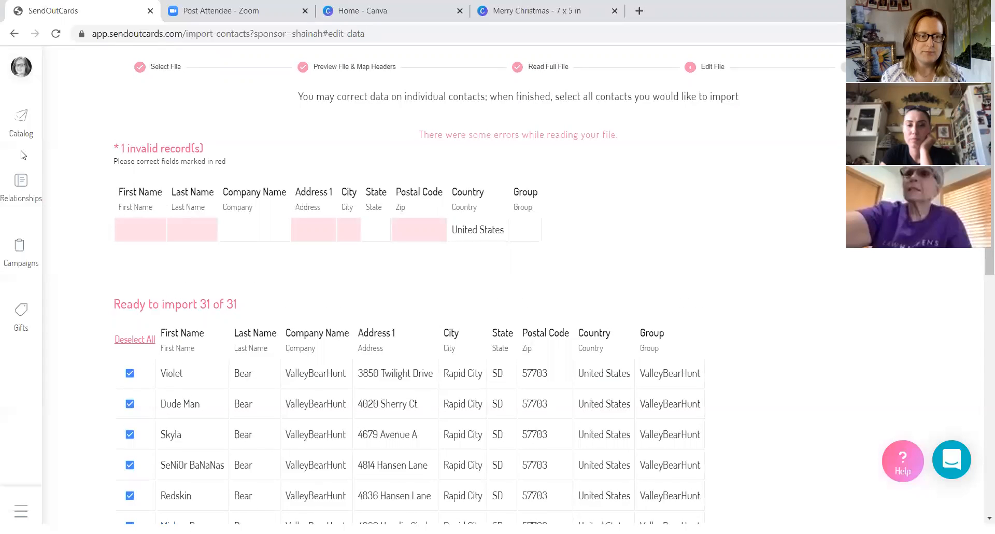
- Leave the import, search the contact groups for "valley" and select the ValleyBearHunt group
left_click(21, 186)
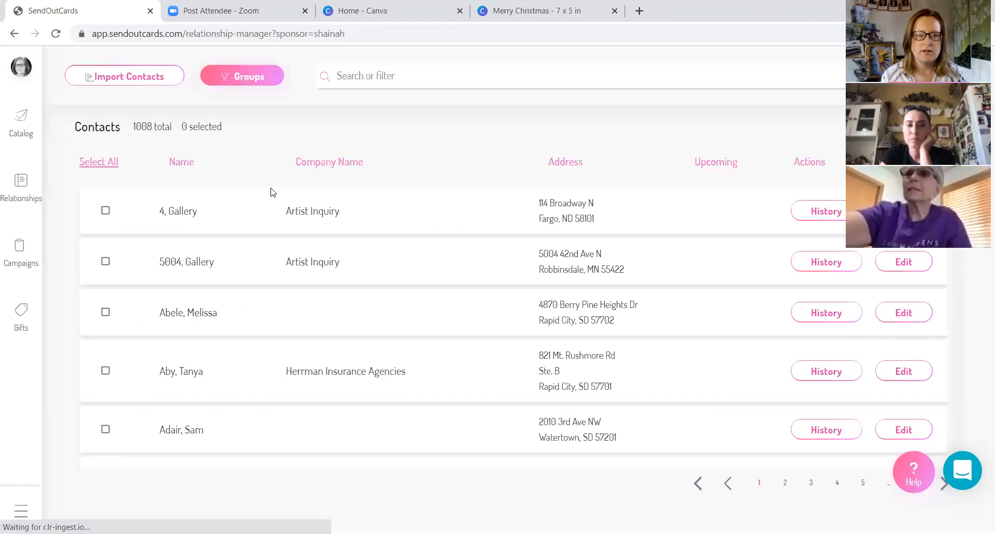
left_click(250, 80)
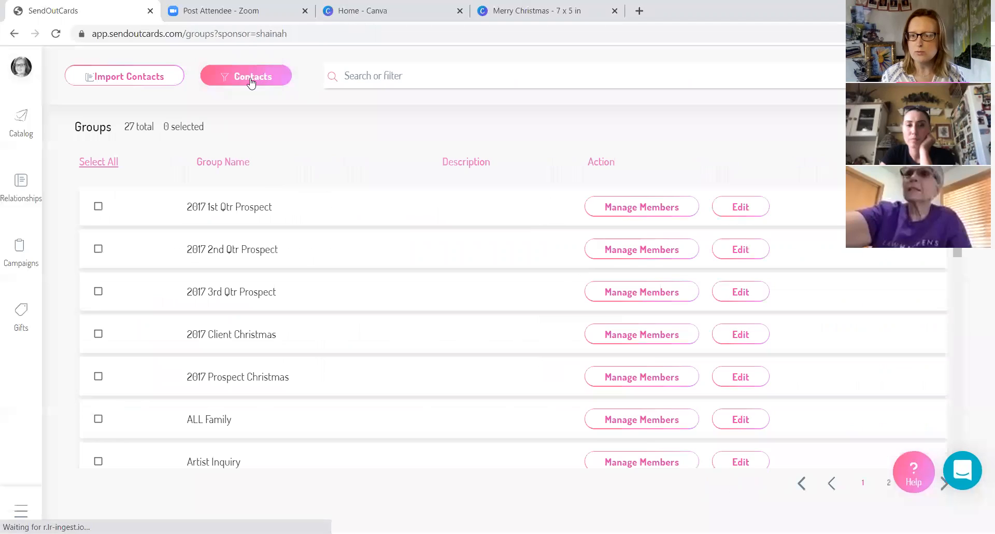
left_click(433, 76)
type("va")
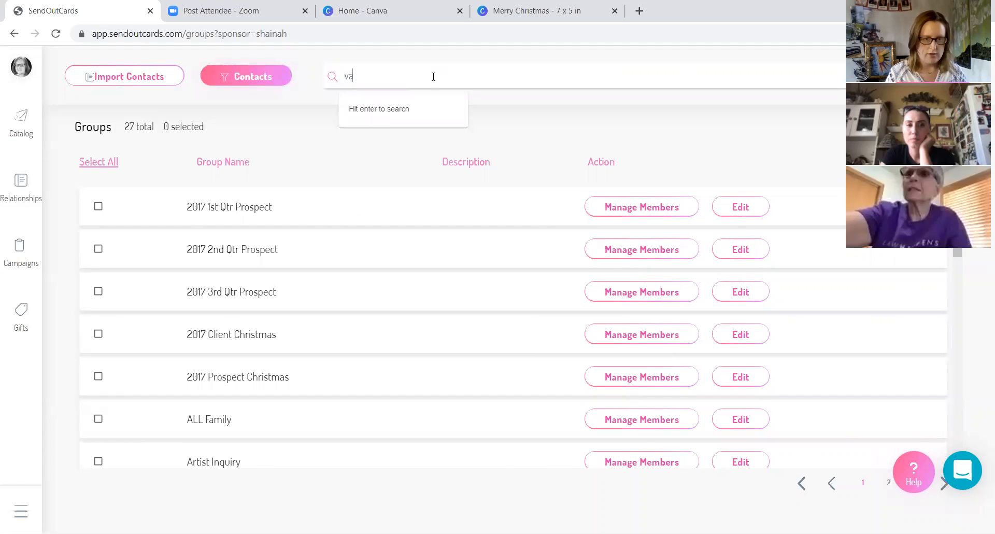
type("lley")
key("Return")
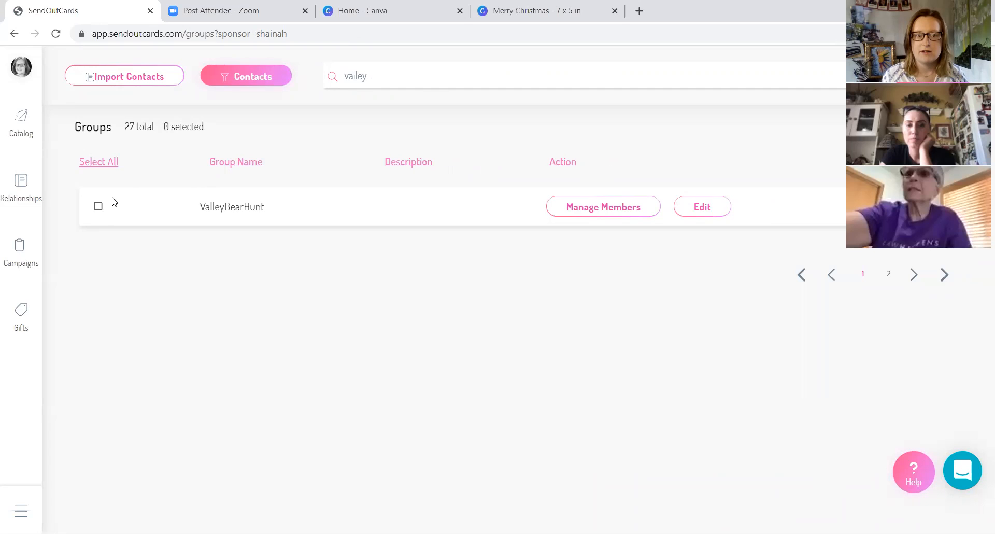
left_click(98, 207)
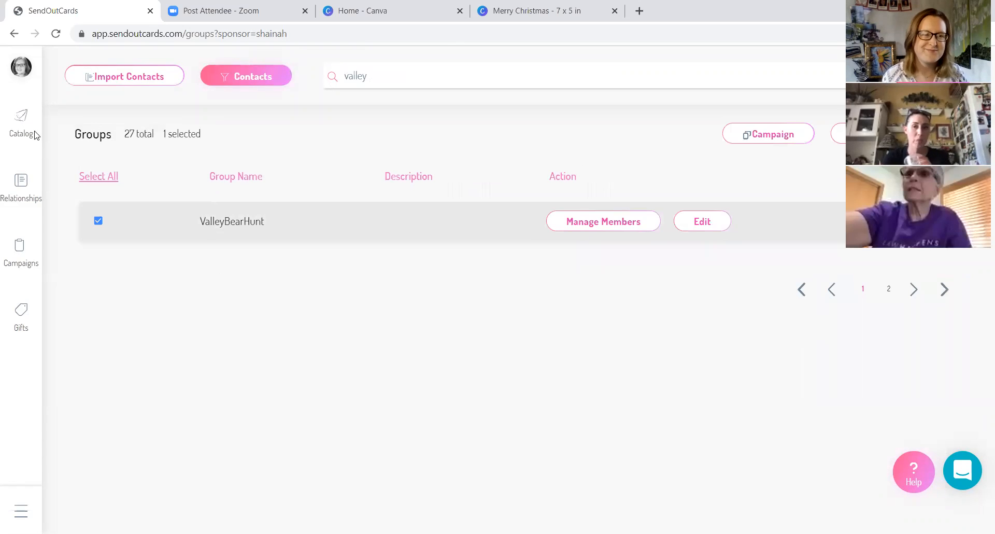
- Create a new campaign named "Holiday Cards Online Friend Groups"
left_click(19, 260)
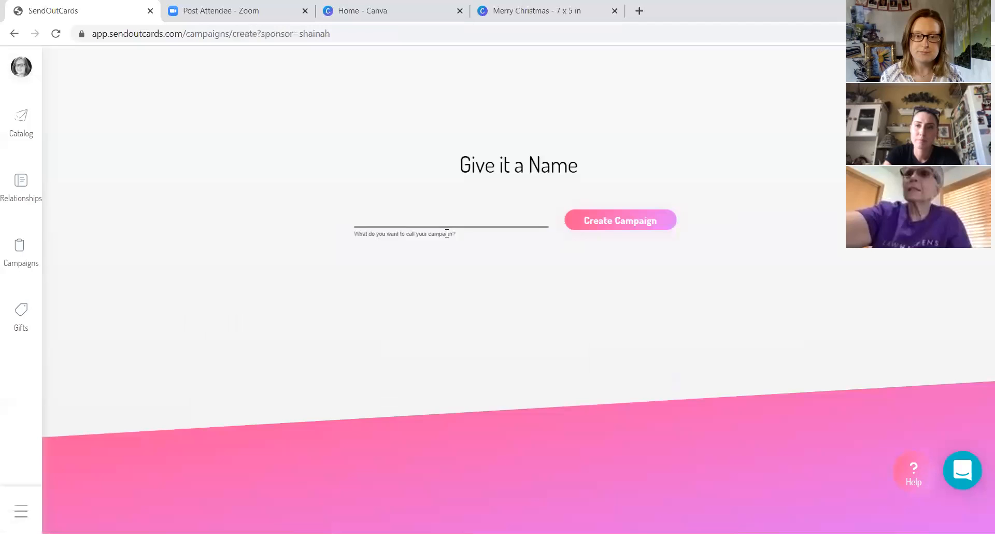
left_click(446, 213)
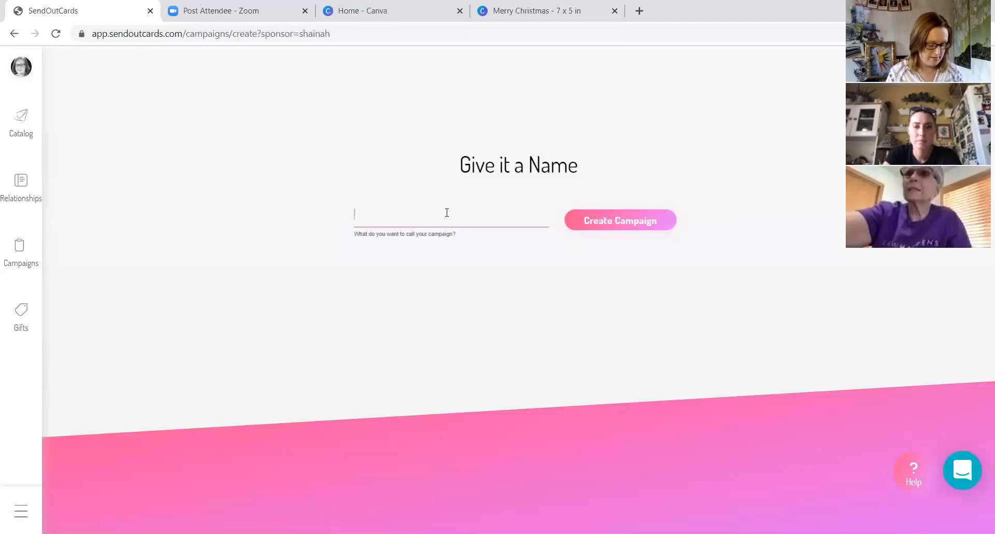
type("Holiday ")
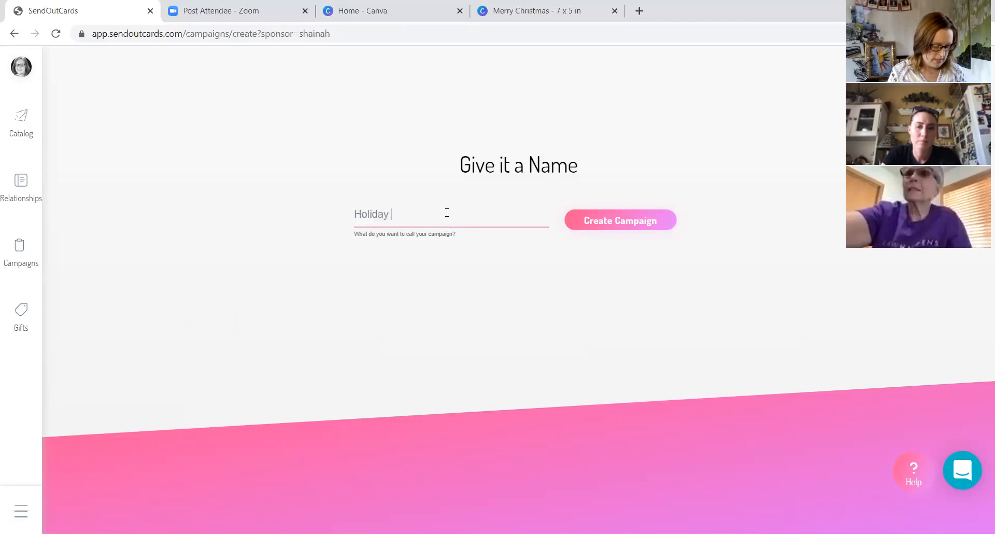
type("Cards NOW")
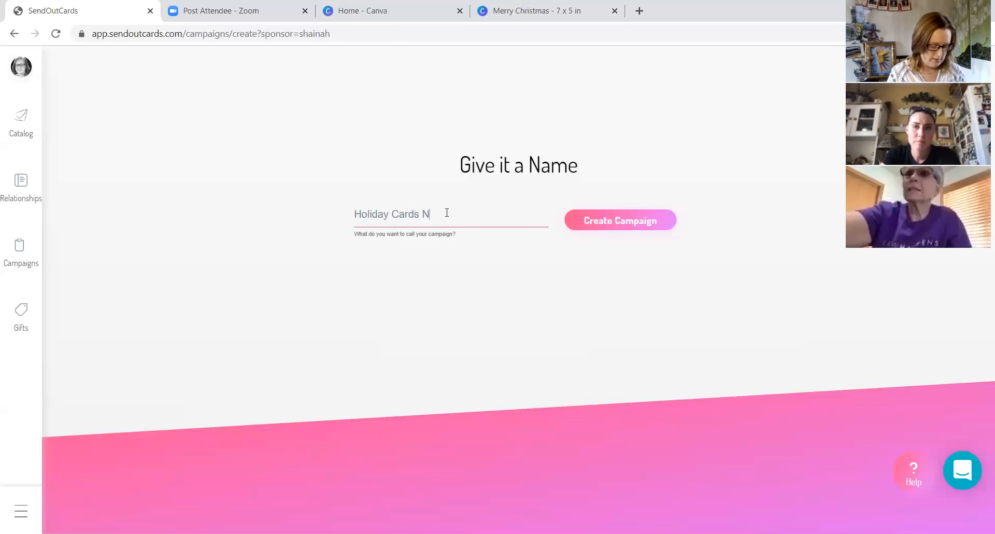
key("BackSpace")
key("BackSpace")
key("BackSpace")
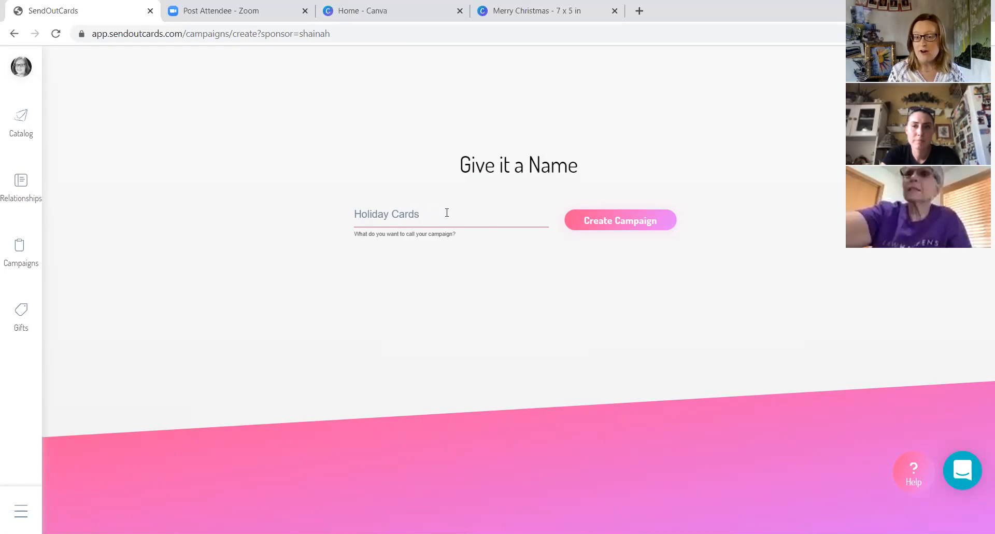
type("O")
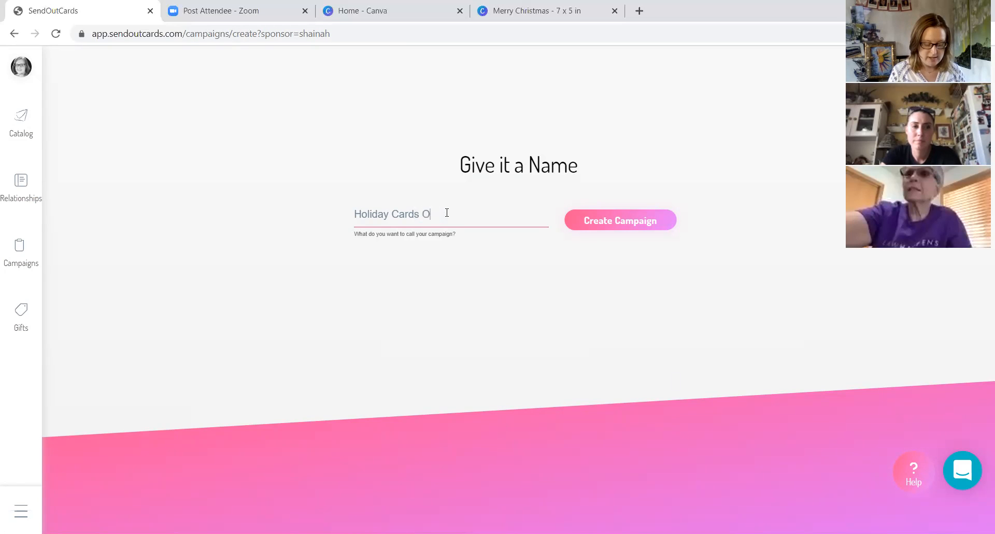
type("nline Friend")
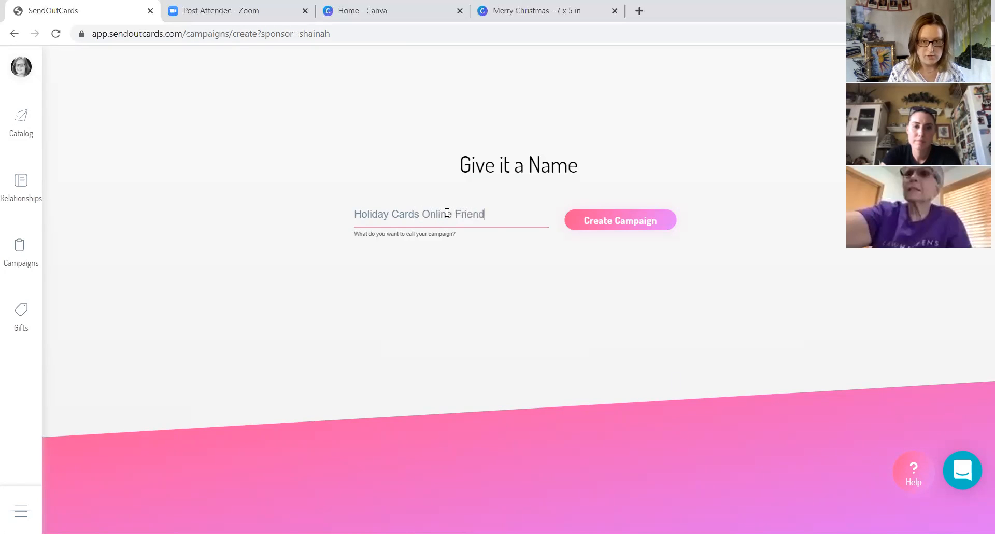
type(" Groups")
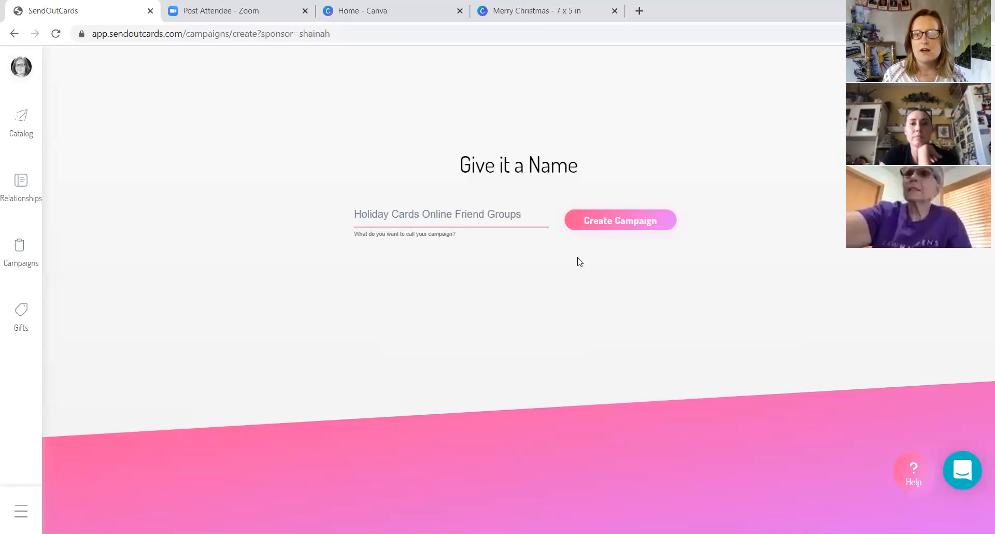
left_click(624, 220)
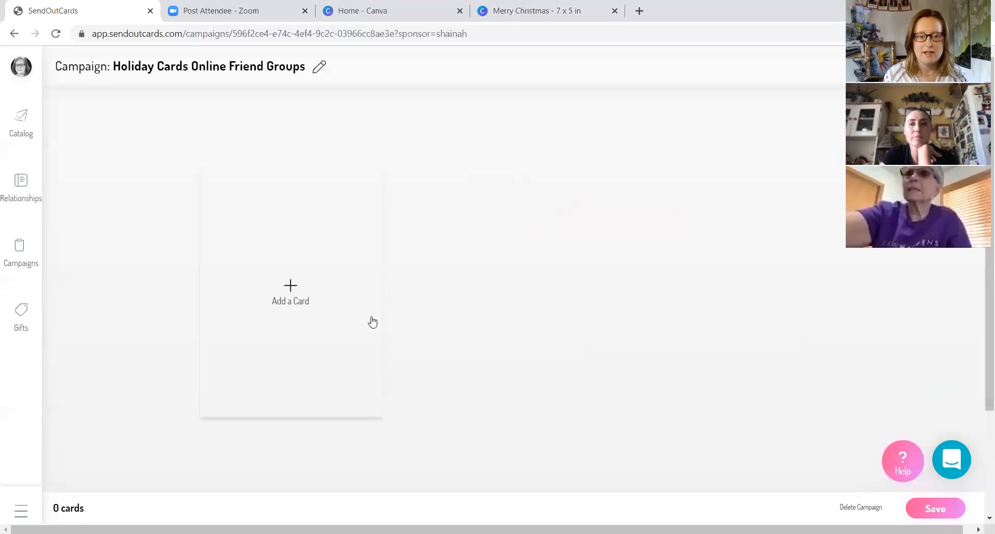
- Start adding a card to the campaign and open the Holiday category of card designs
left_click(316, 288)
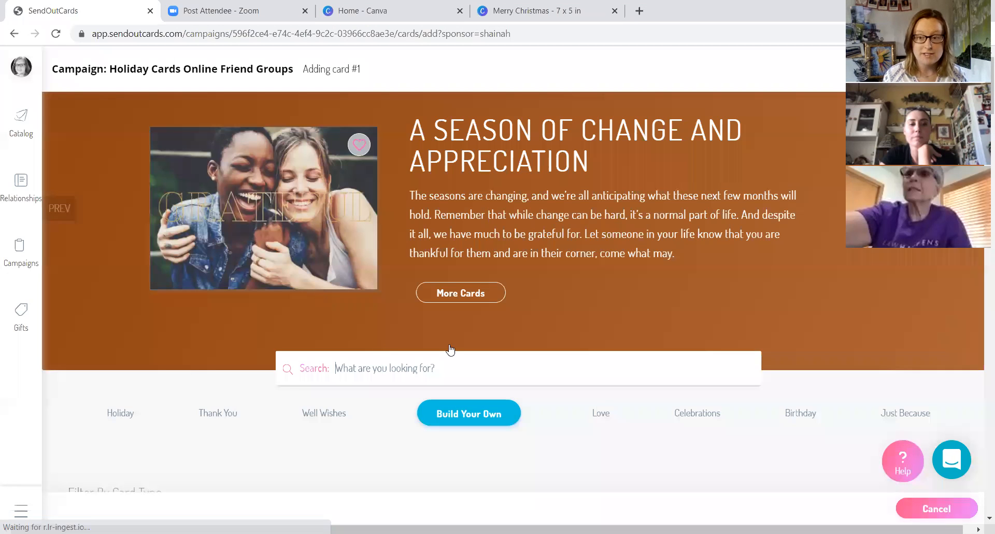
scroll(480, 338, "down", 5)
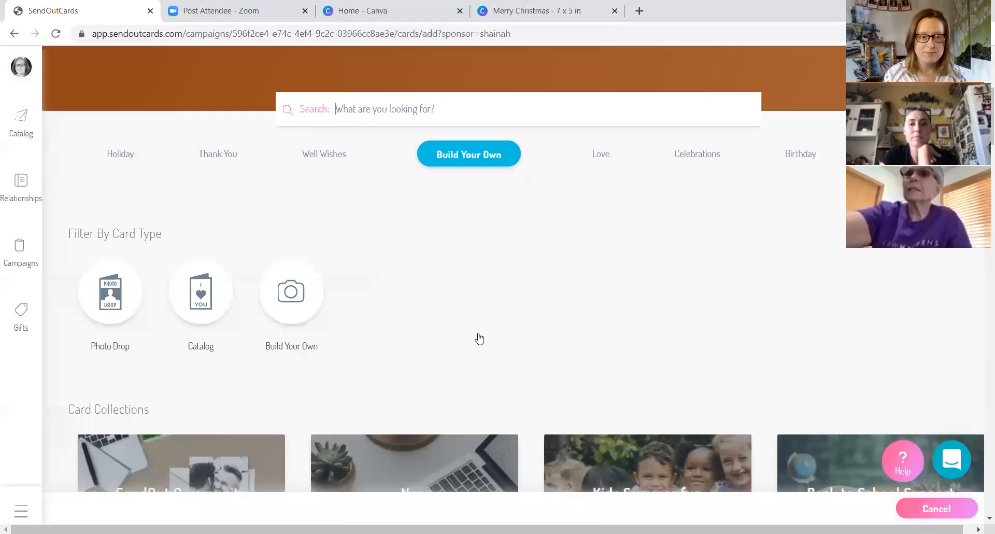
scroll(479, 339, "down", 10)
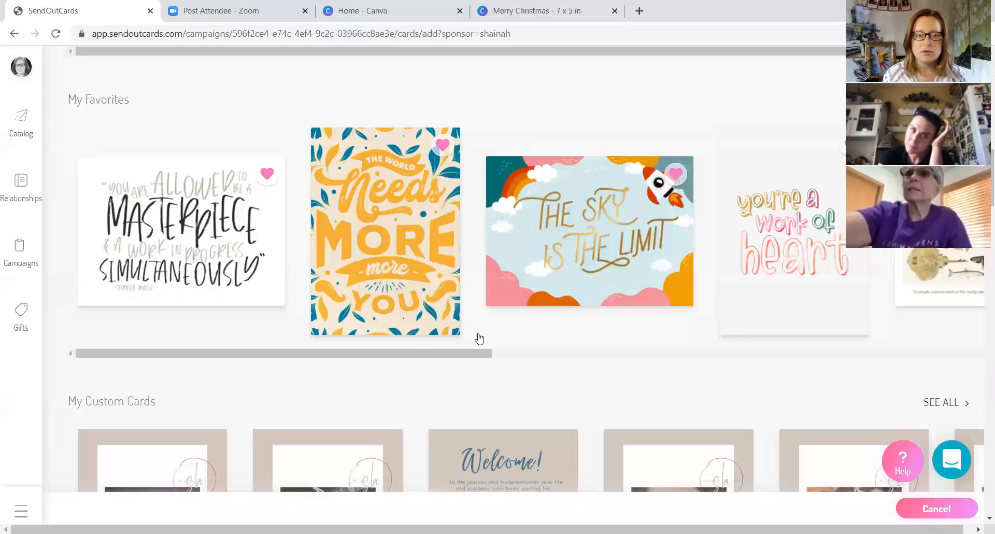
scroll(725, 197, "up", 15)
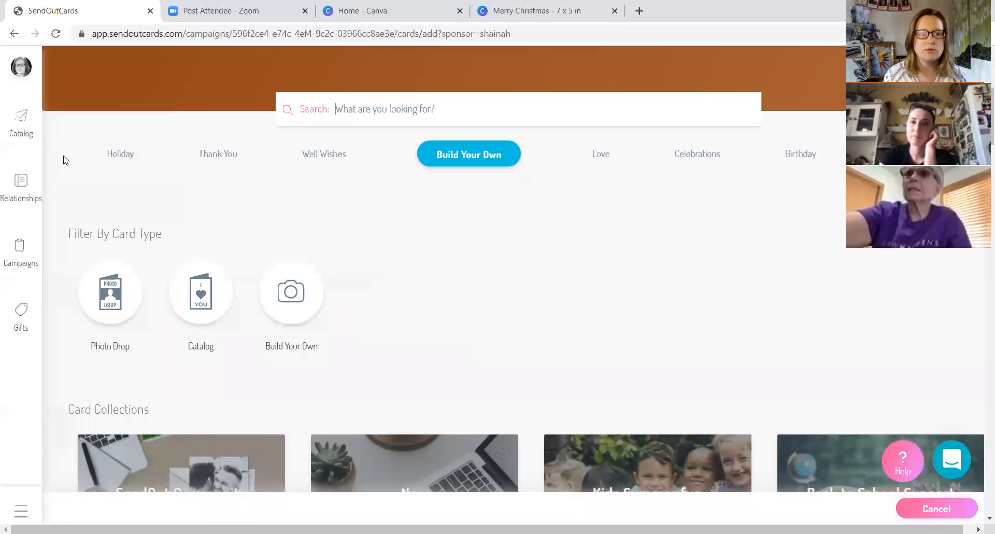
left_click(132, 154)
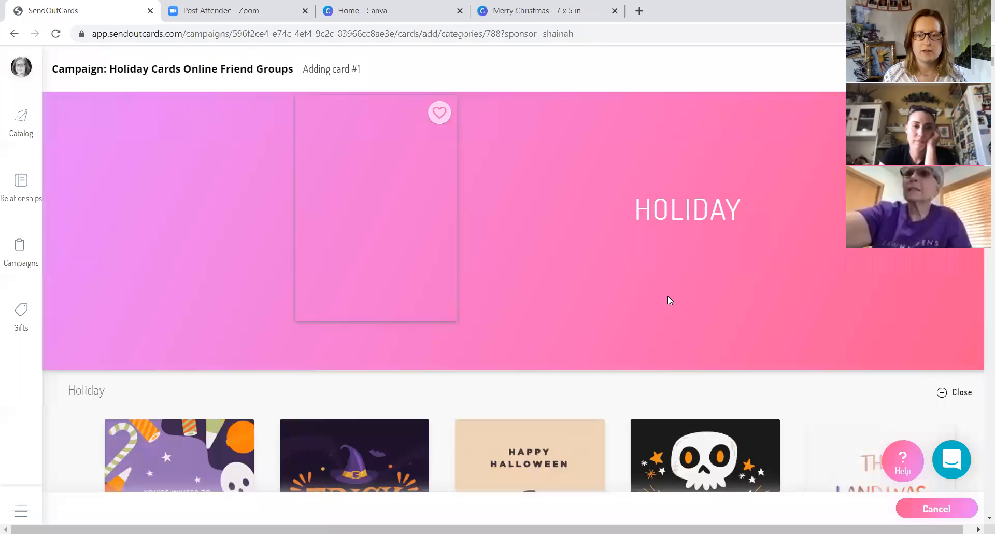
- Choose the "Joy" card with "To you and yours" from the holiday designs, as a 2-Panel card on Standard paper
scroll(668, 296, "down", 8)
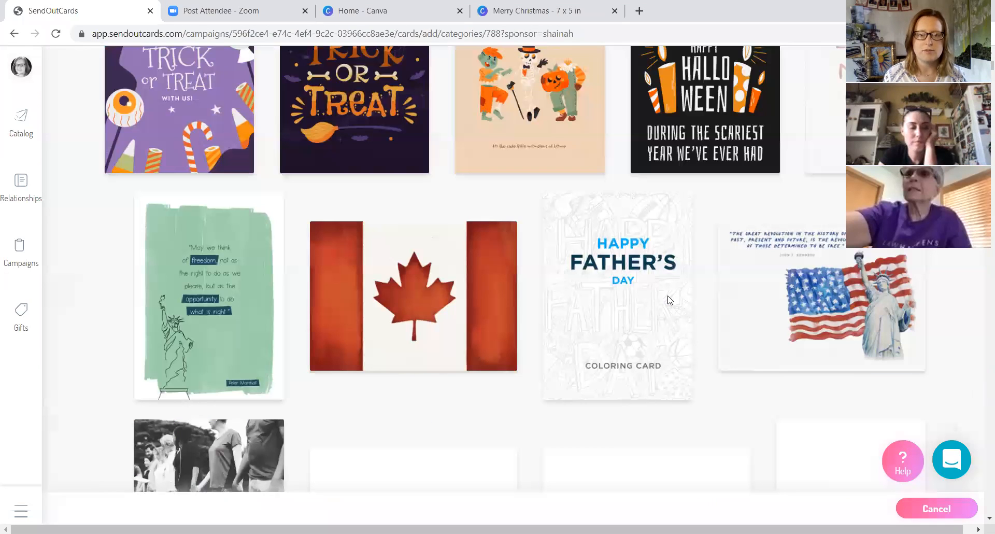
scroll(668, 299, "down", 5)
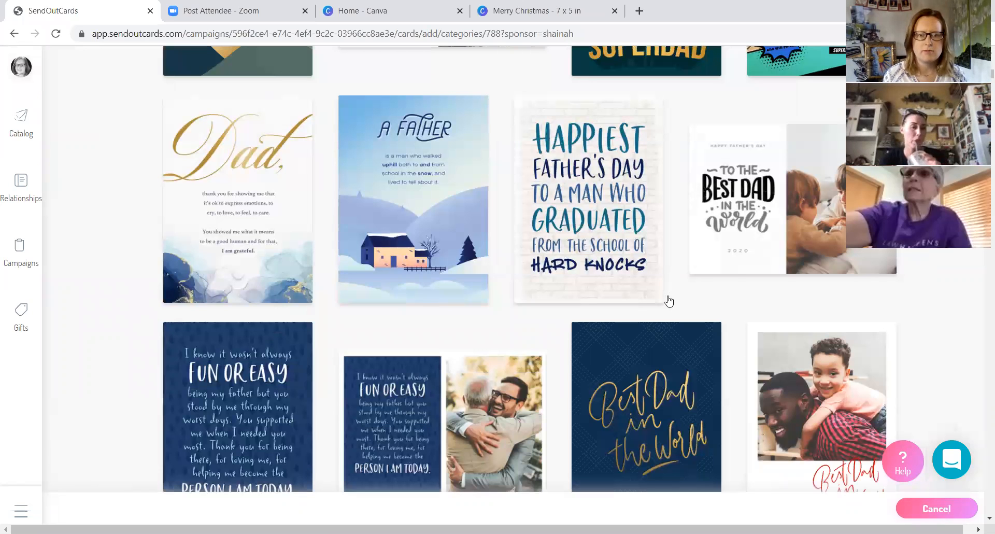
scroll(668, 300, "down", 5)
scroll(668, 301, "down", 5)
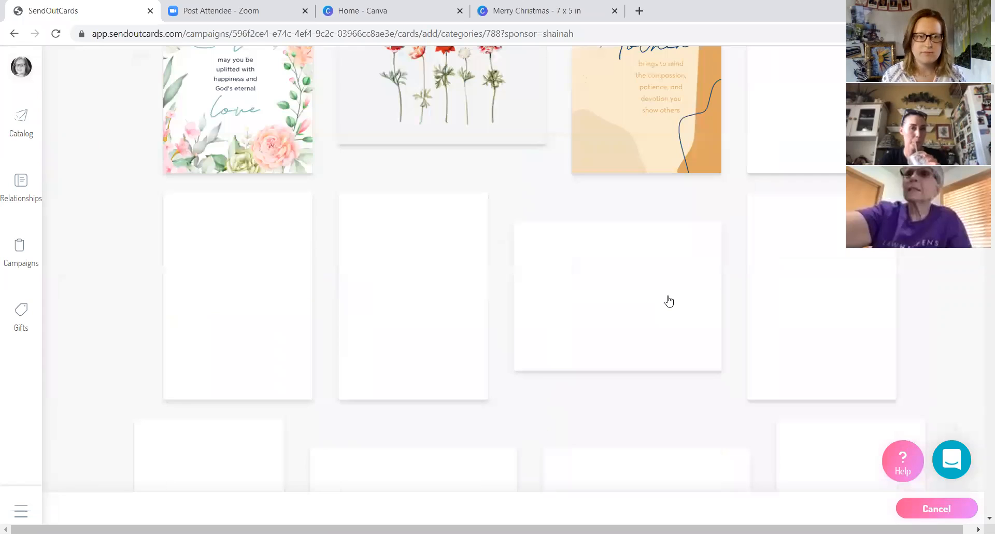
scroll(669, 300, "down", 10)
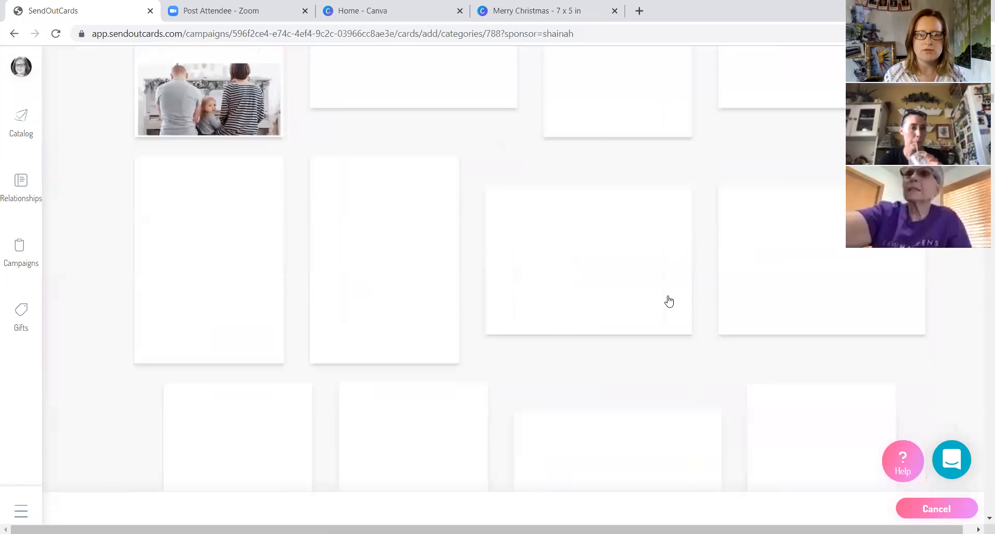
scroll(669, 300, "down", 4)
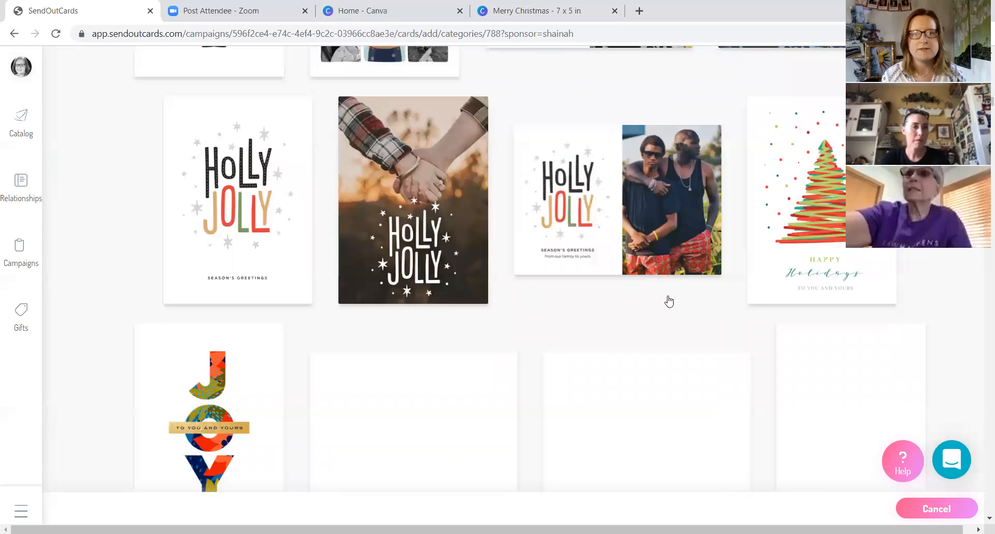
scroll(670, 299, "up", 4)
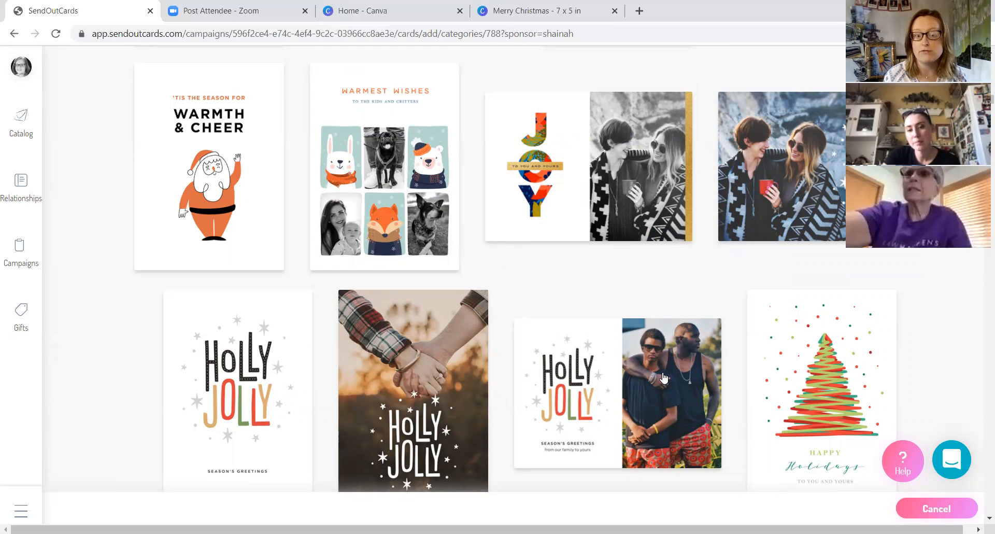
scroll(663, 378, "down", 3)
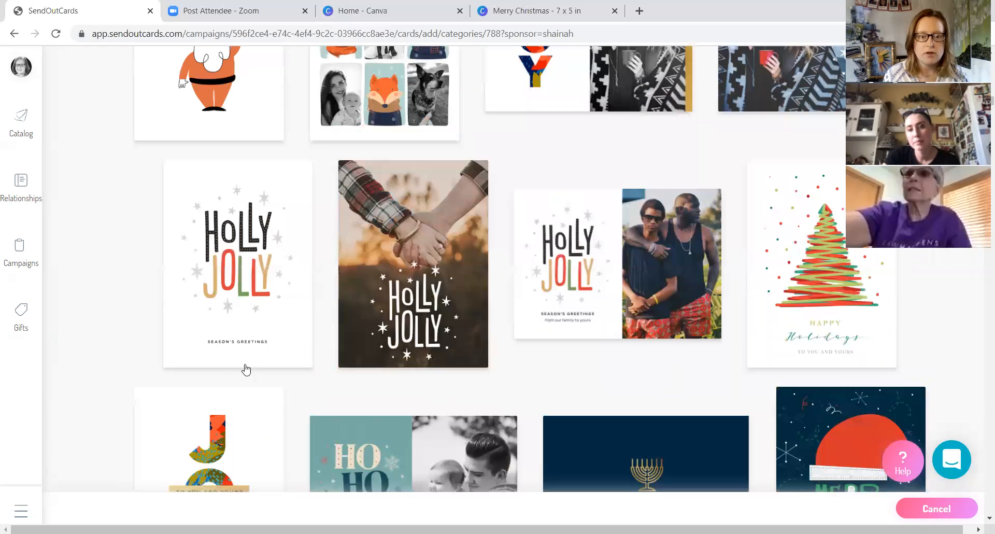
scroll(189, 365, "down", 3)
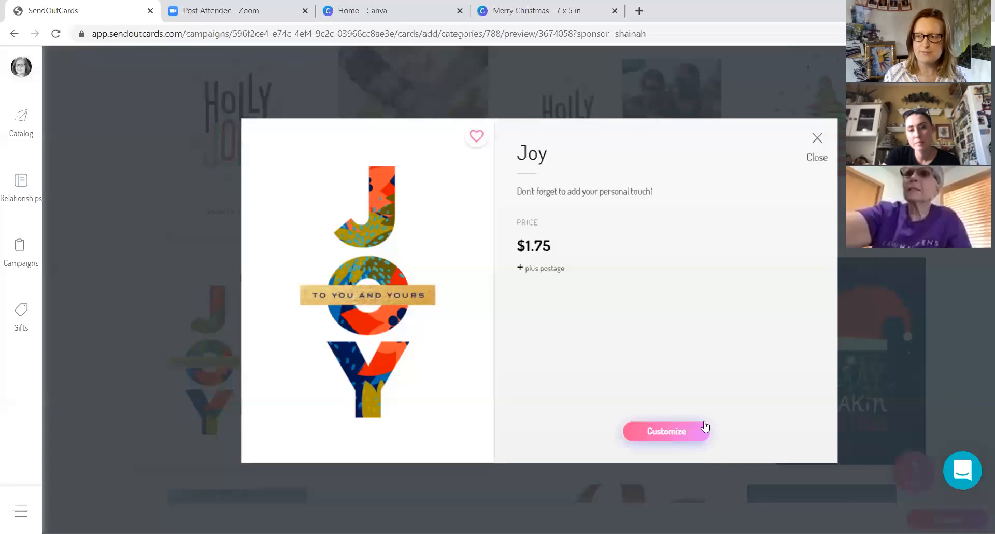
left_click(668, 434)
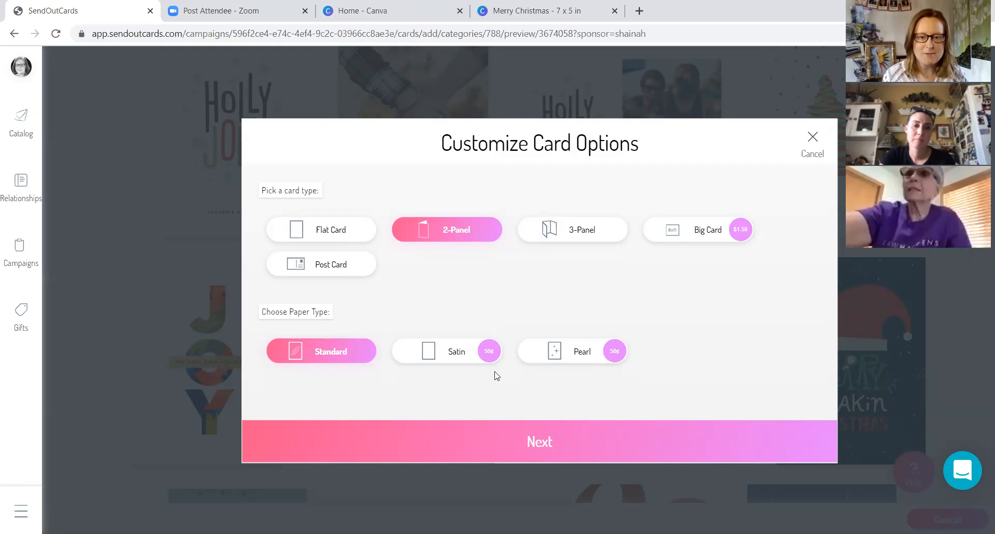
left_click(561, 442)
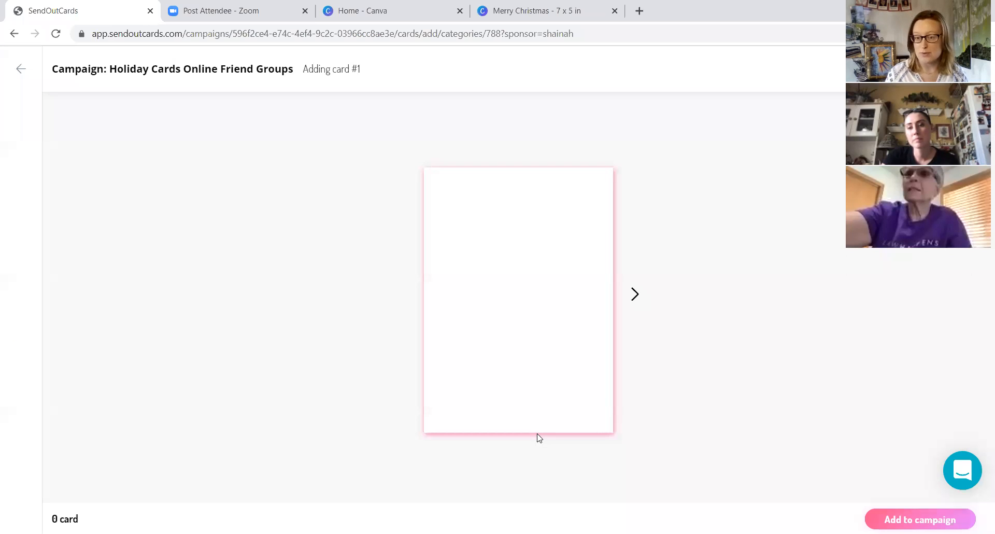
- Go to the inside of the card and insert the First Name & Spouse Name placeholder, followed by a comma, on the right-hand page
left_click(635, 294)
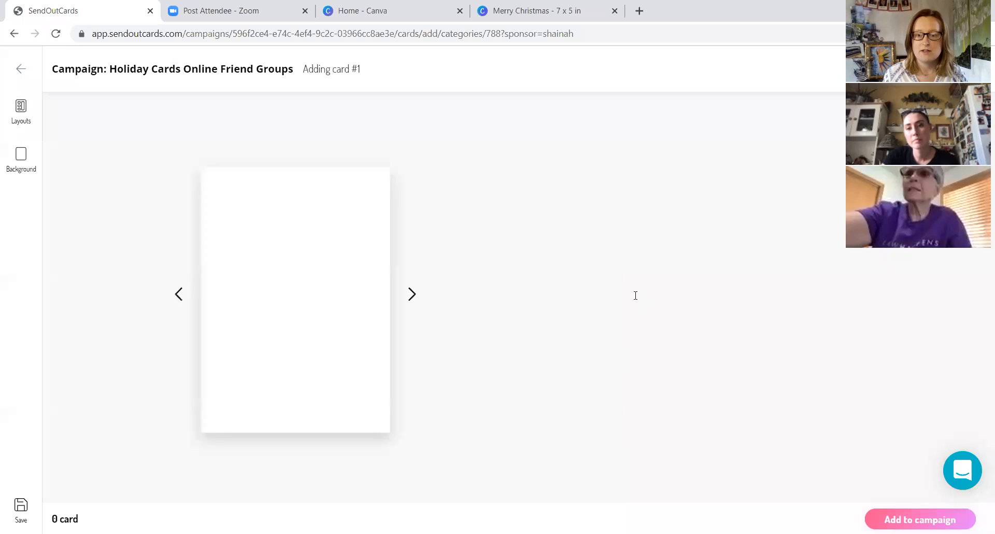
left_click(634, 243)
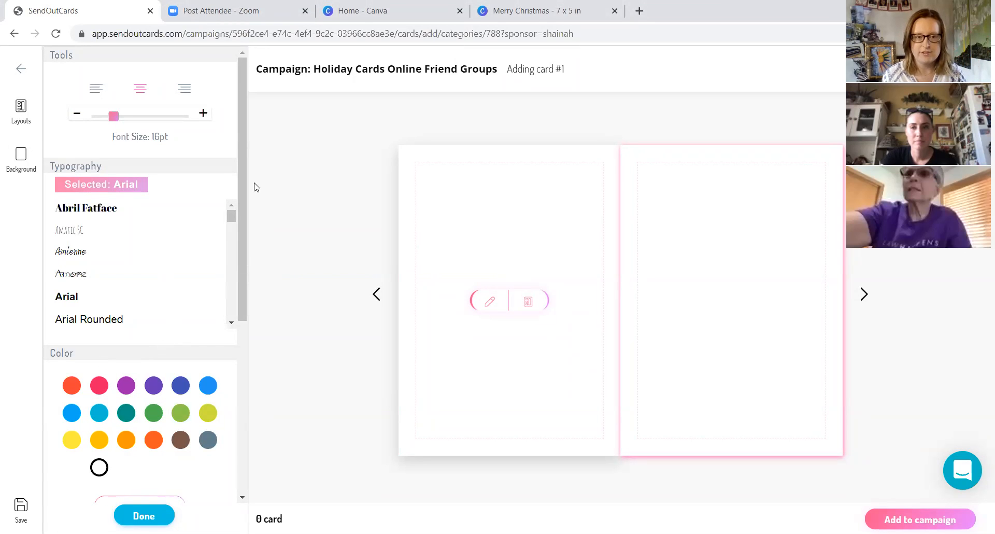
left_click_drag(240, 172, 256, 357)
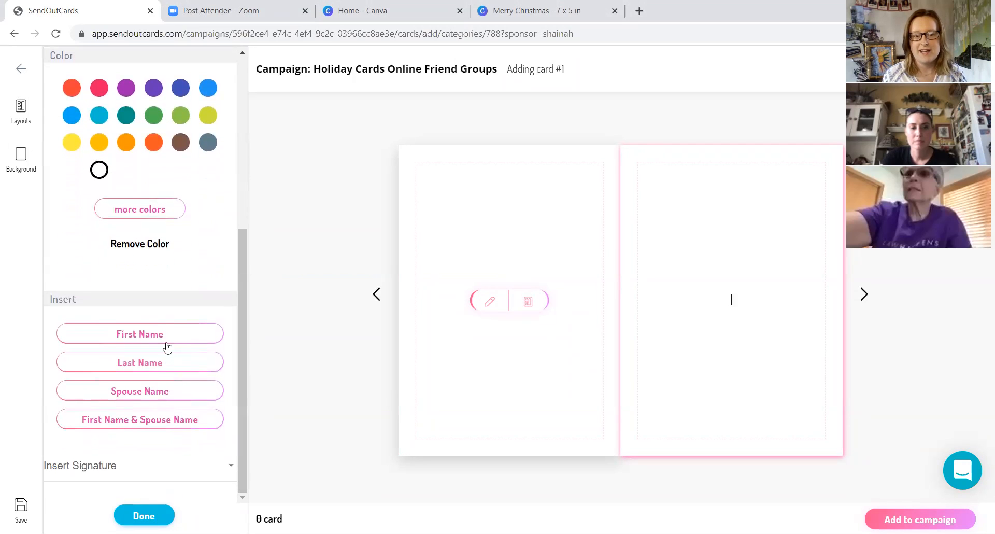
left_click(139, 424)
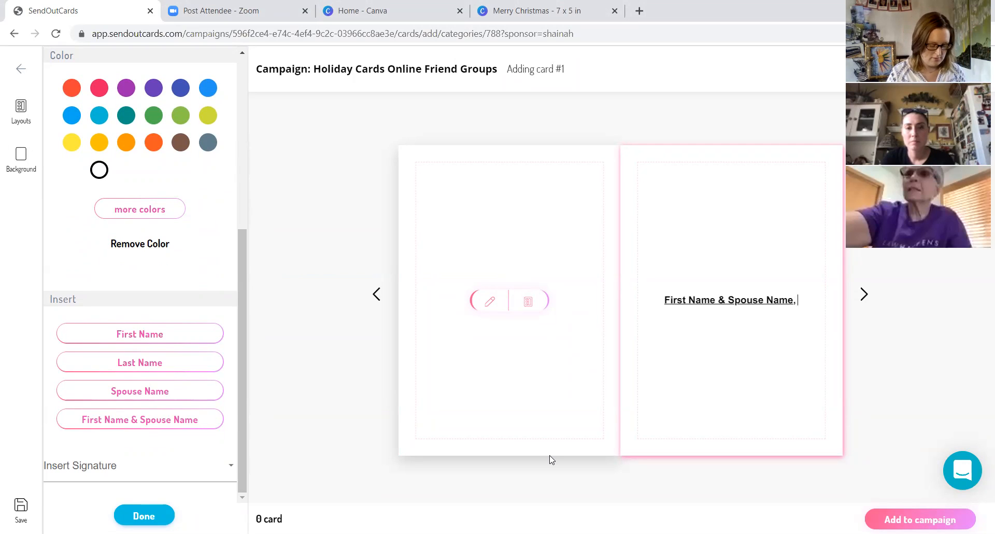
- Paste the prepared Christmas message after the name placeholder and put the "Cheers" sign-off on its own line
type(", phewph! We made it through Thanksgiving and now to Christmas… yes - its here already! I have meet so many new people this year, thanks to the internet opening its doors and the on-point algorithms that said 'hey, these two should be friends'. I have enjoyed our conversations and I look forward to growing our connection over this coming months and years. Cheers, Shaina")
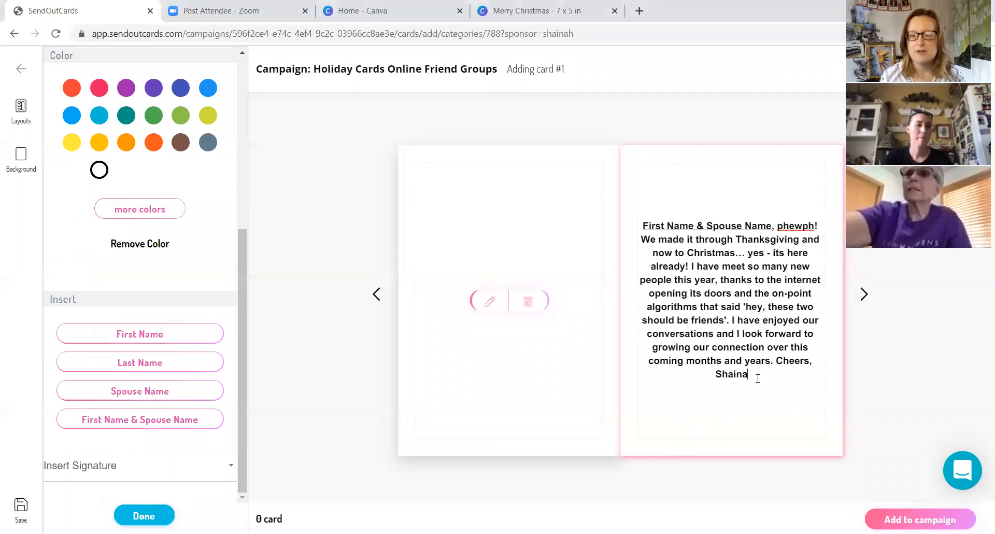
left_click(775, 361)
key("Return")
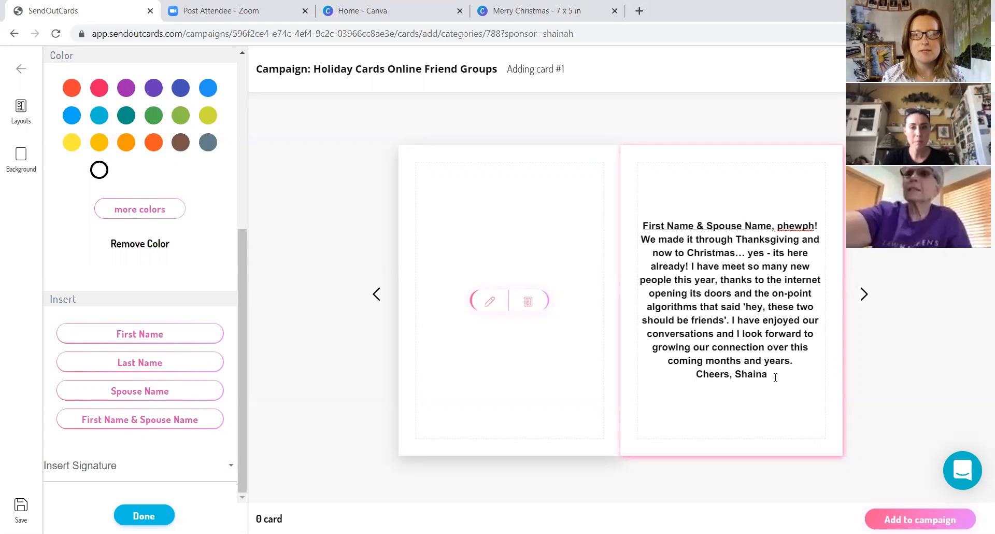
- Change the font of the whole message on the inside of the card, including the sign-off, to Personal Font
left_click_drag(775, 374, 617, 226)
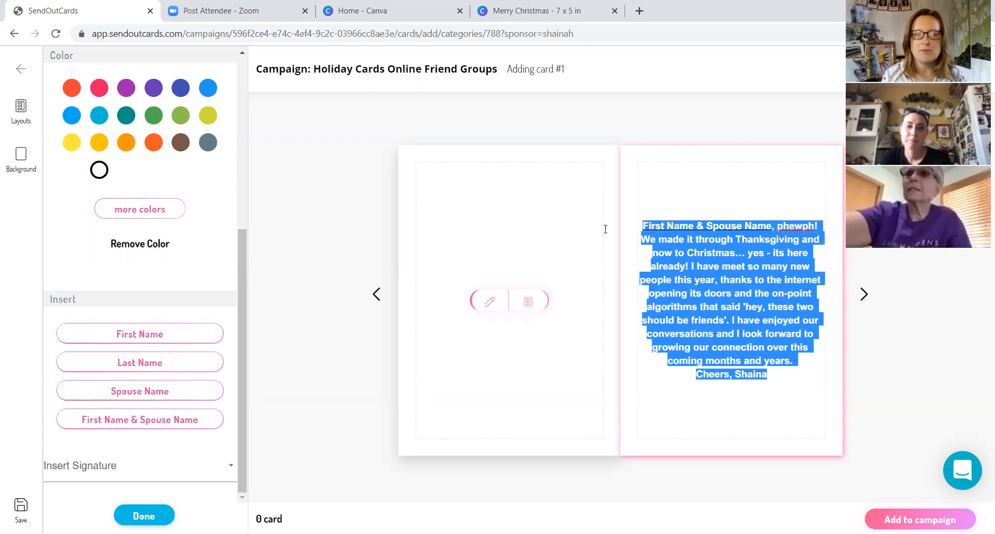
scroll(201, 319, "up", 5)
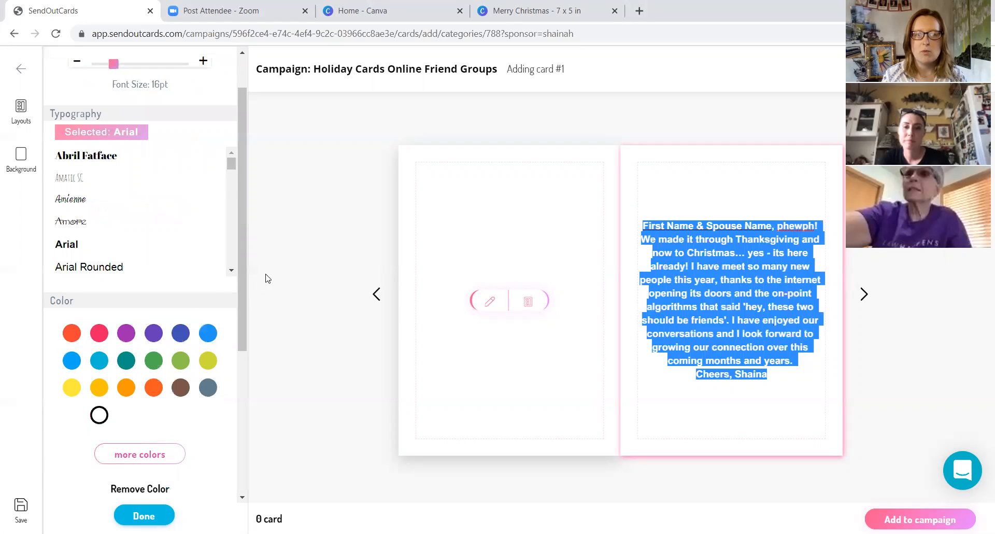
scroll(230, 300, "down", 2)
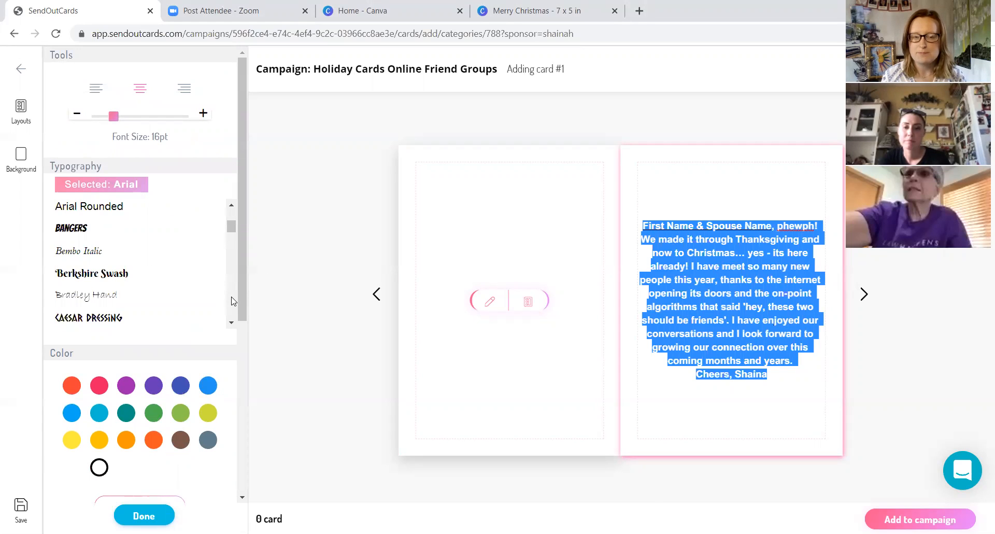
scroll(232, 301, "down", 2)
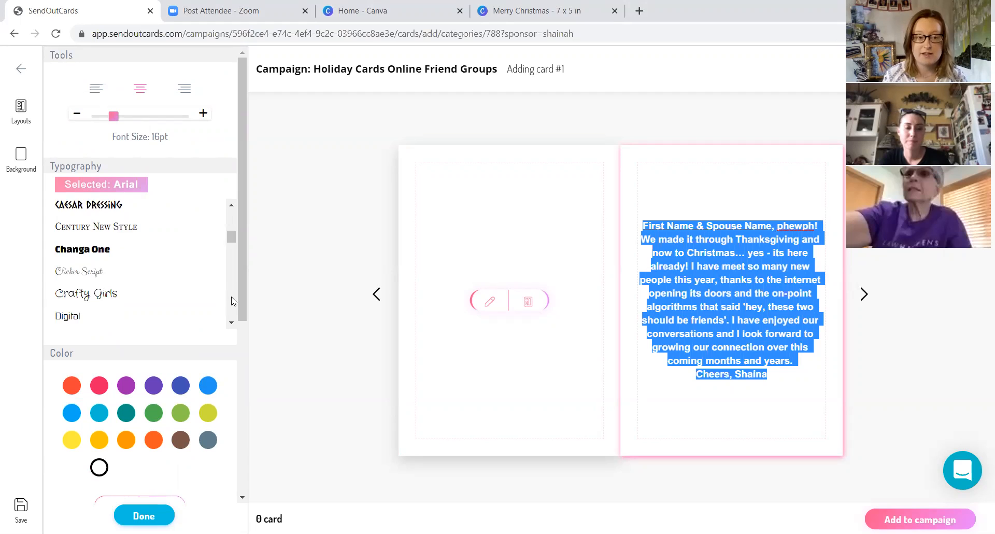
scroll(232, 302, "down", 6)
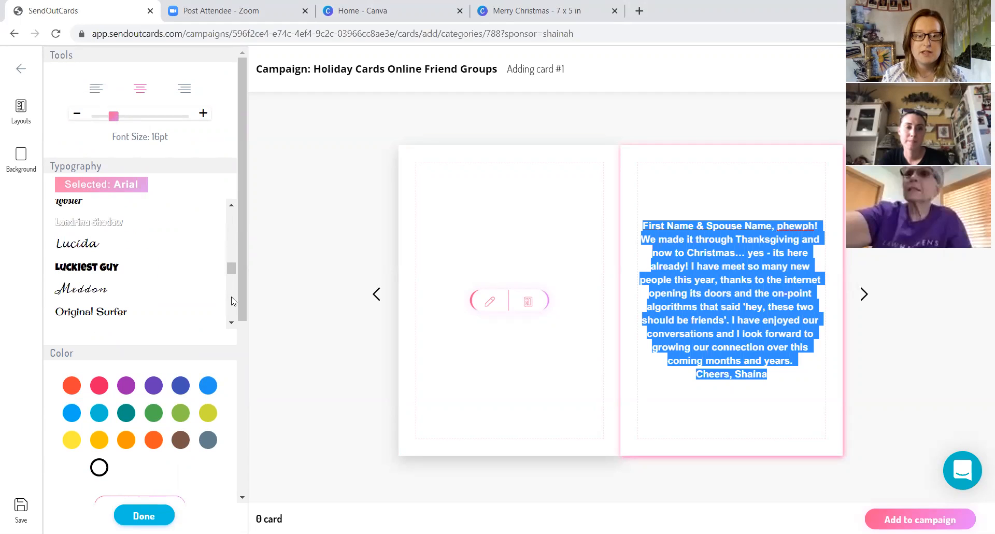
scroll(230, 228, "up", 3)
scroll(232, 228, "up", 3)
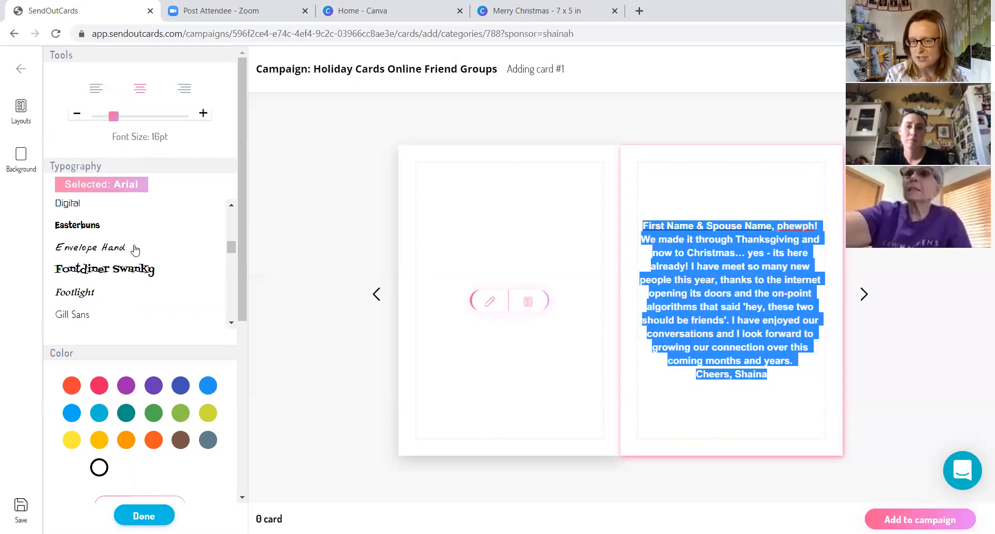
left_click(232, 313)
scroll(95, 264, "down", 5)
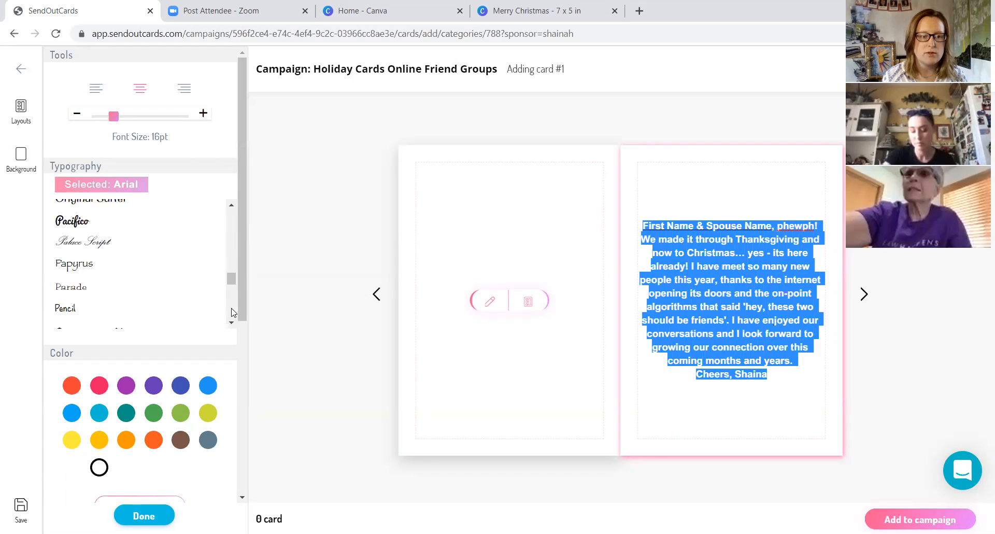
left_click(72, 241)
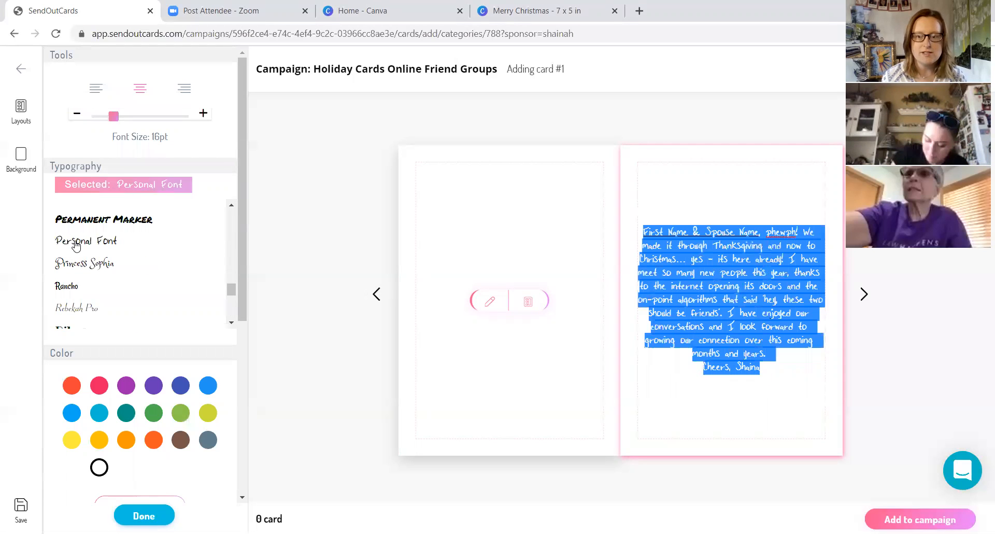
- Increase the inside message's font size to 18 pt and deselect the text
left_click(203, 113)
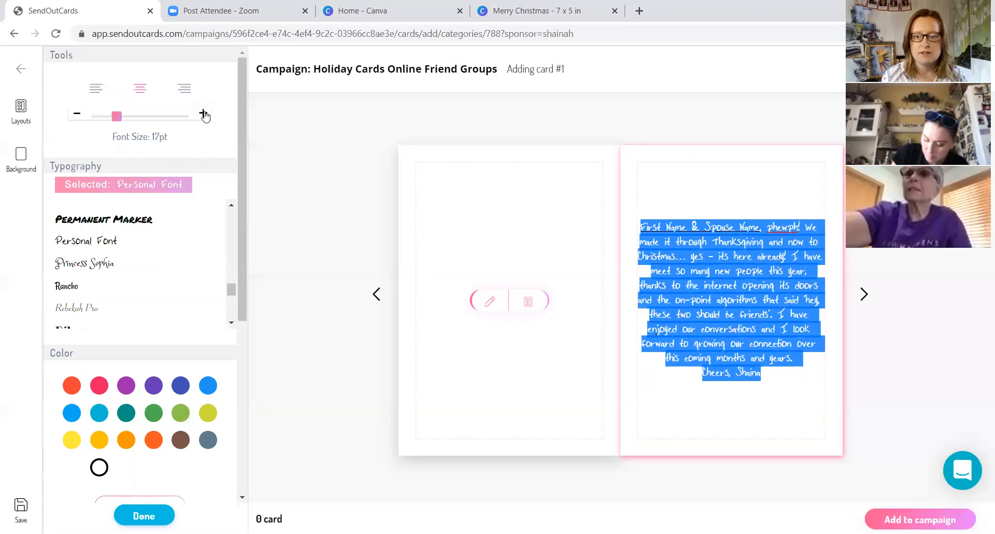
left_click(203, 113)
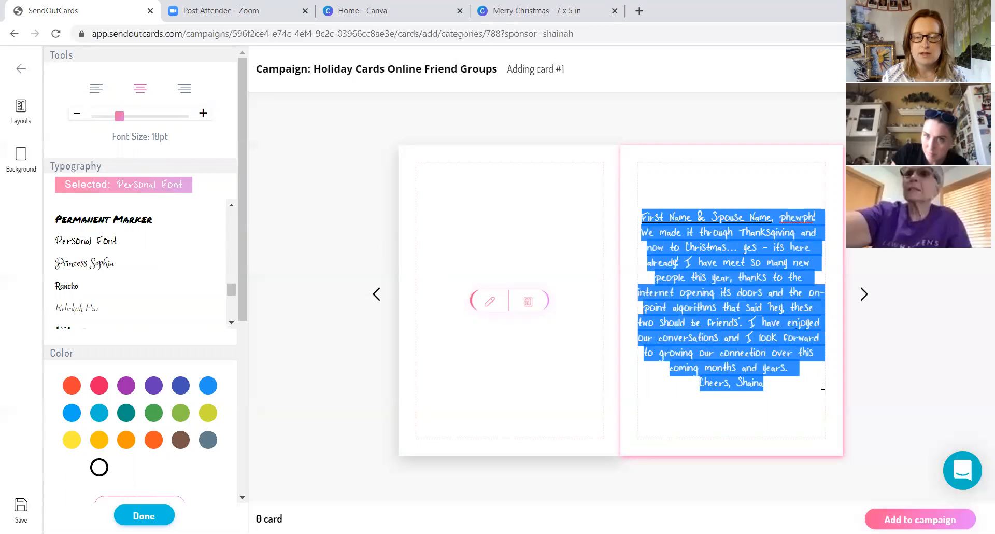
left_click(782, 385)
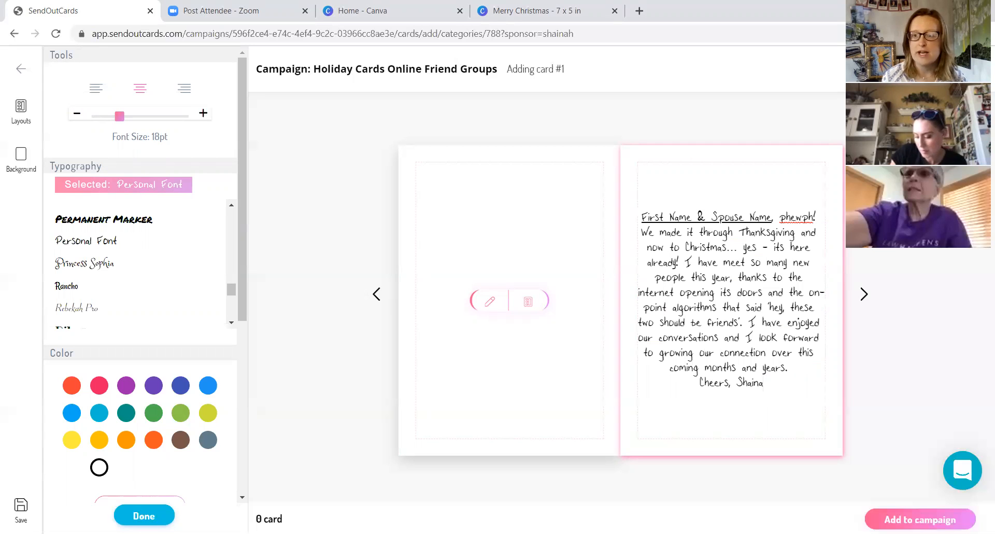
- Go to the back of the card to check it and add the finished card to the campaign
left_click(864, 293)
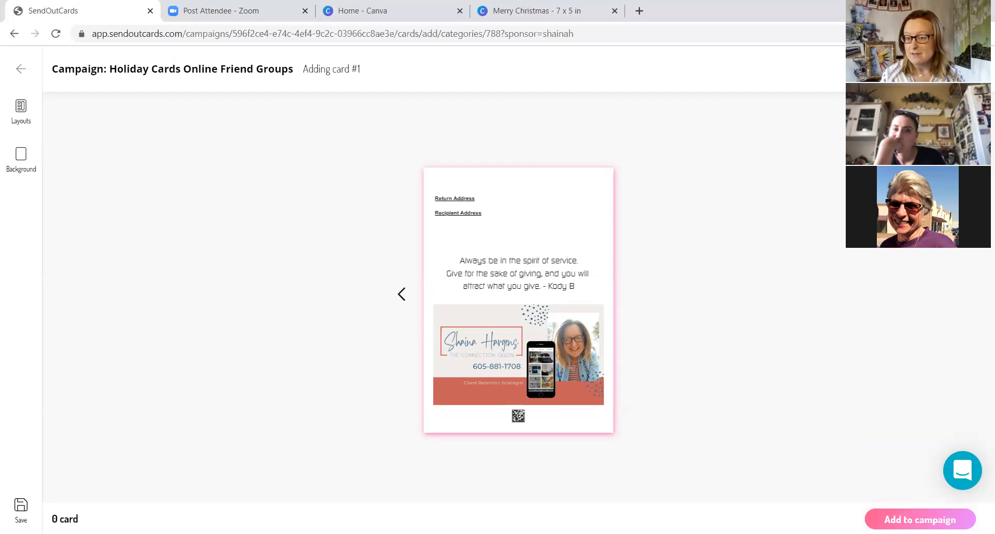
left_click(920, 520)
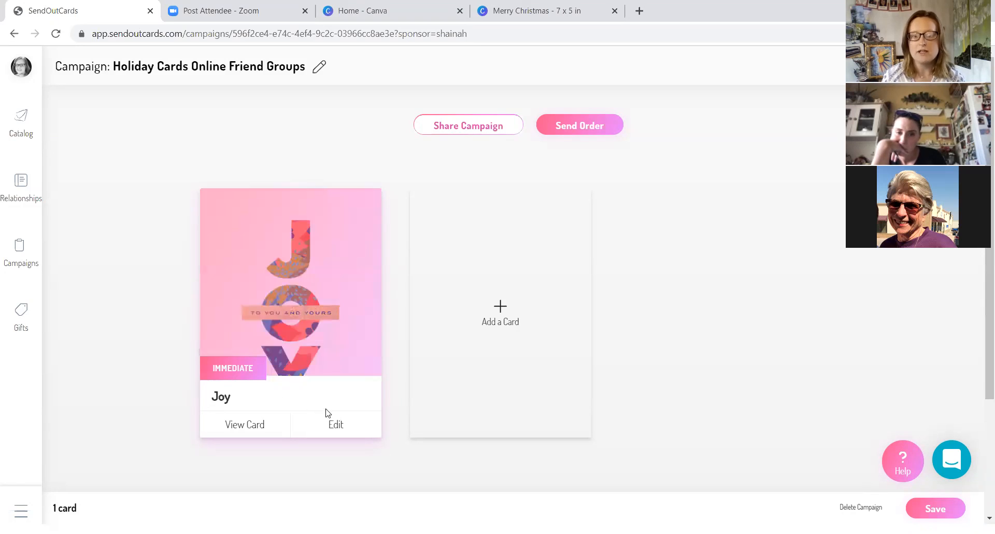
- Open the Joy card's send delay settings, choose sending on a specific date and set the month to December
left_click(327, 424)
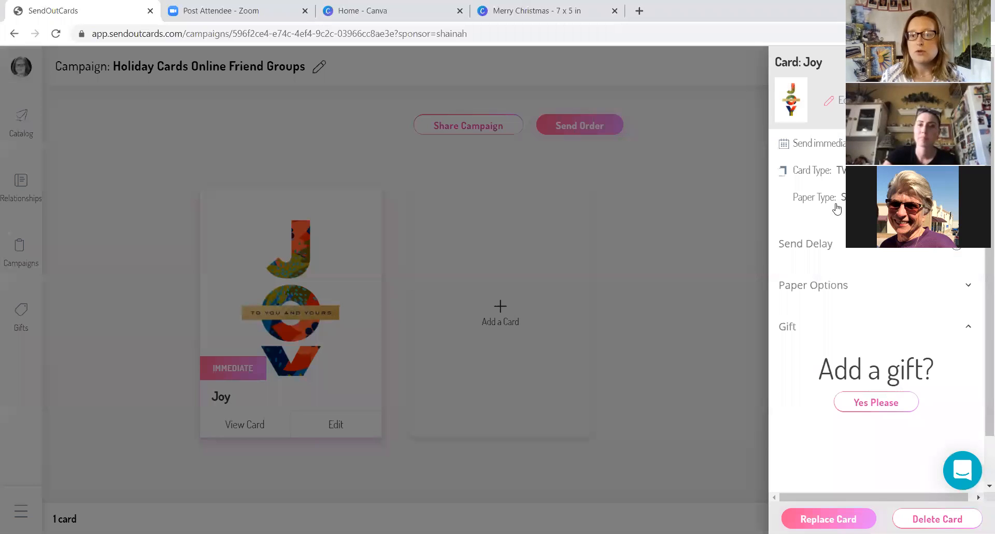
left_click(973, 251)
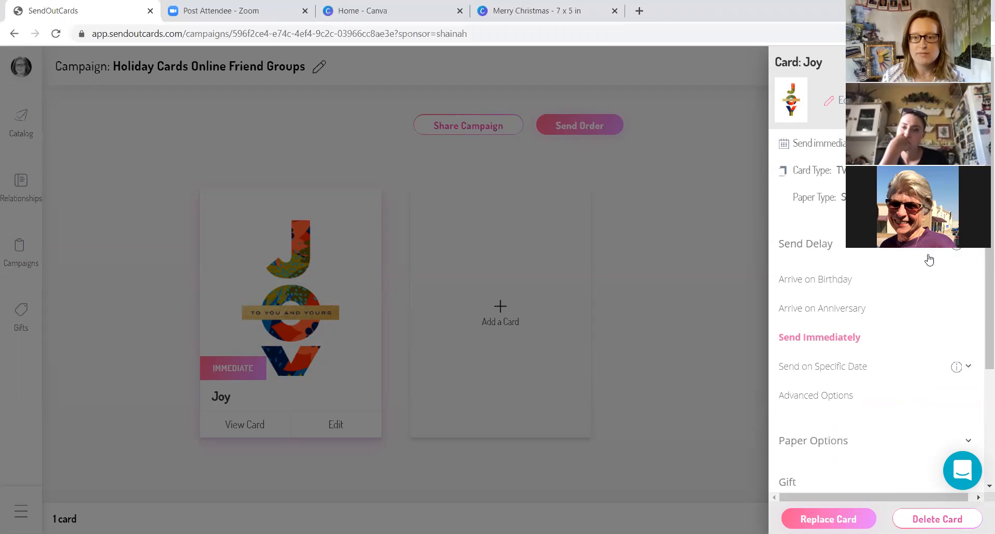
left_click(846, 370)
scroll(848, 373, "down", 1)
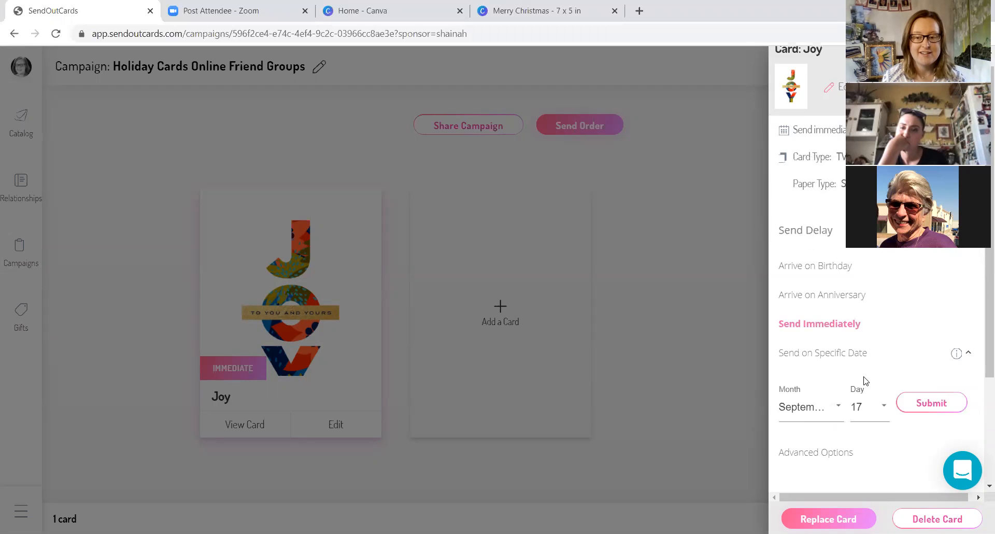
left_click(840, 358)
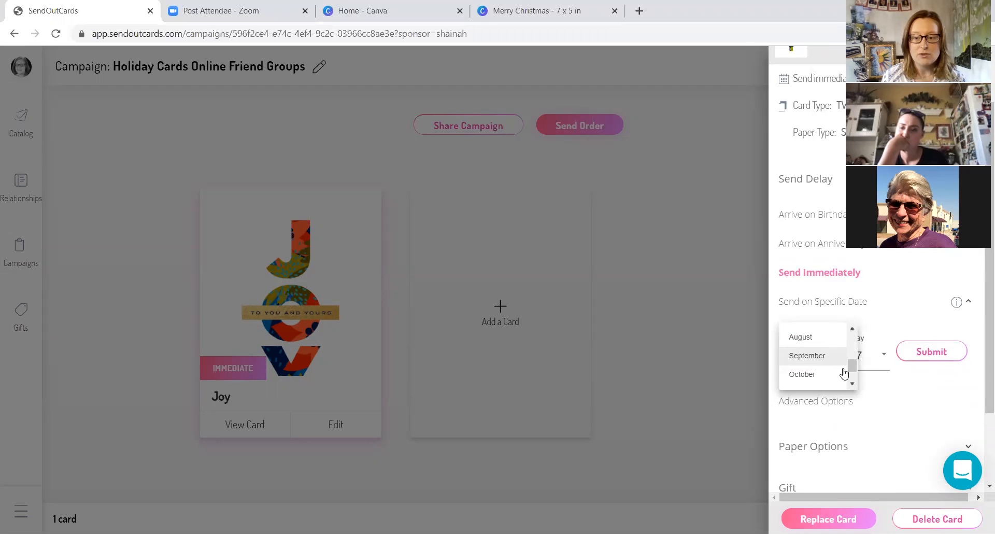
left_click(852, 384)
left_click(852, 384)
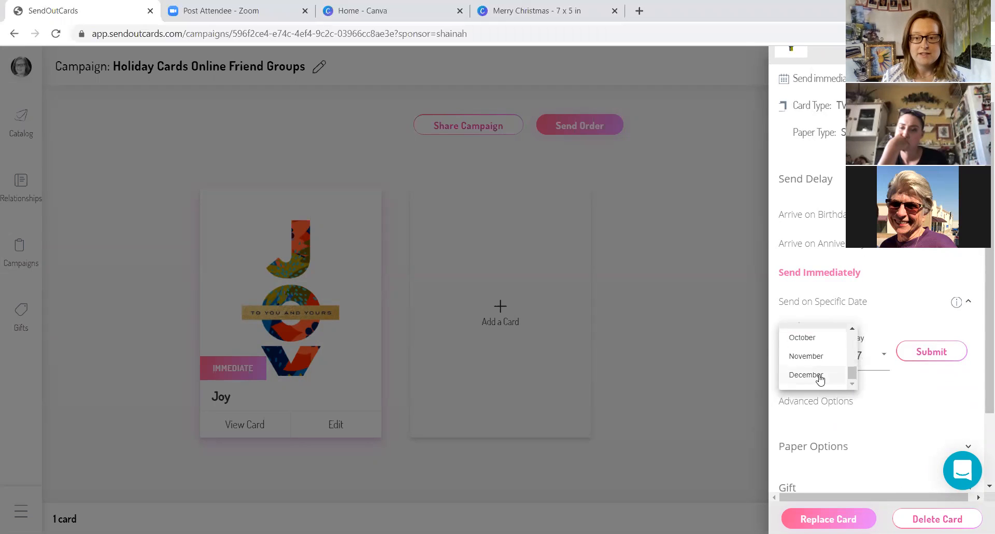
left_click(819, 377)
- Set the day of the Joy card's specific send date to 6 and submit the date
left_click(884, 360)
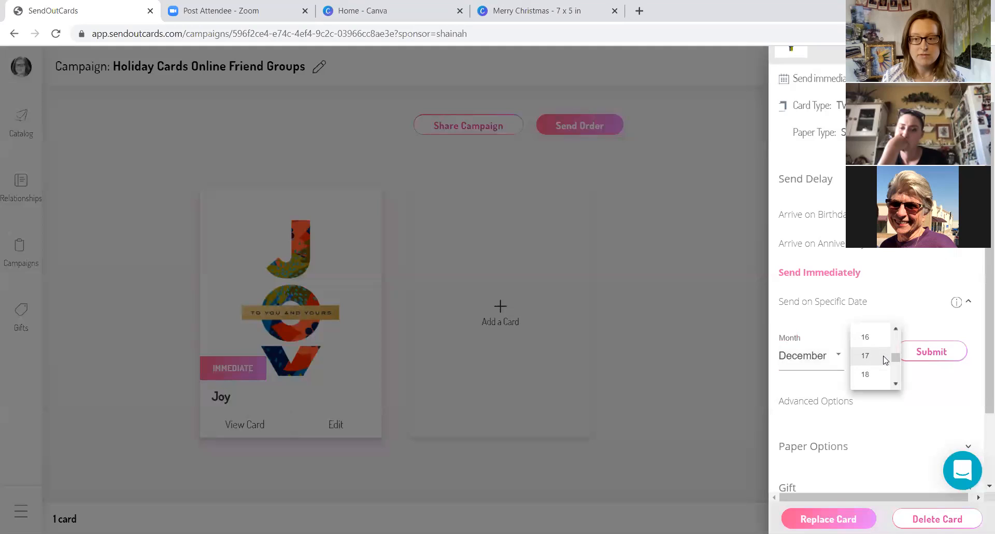
left_click(898, 332)
left_click(896, 328)
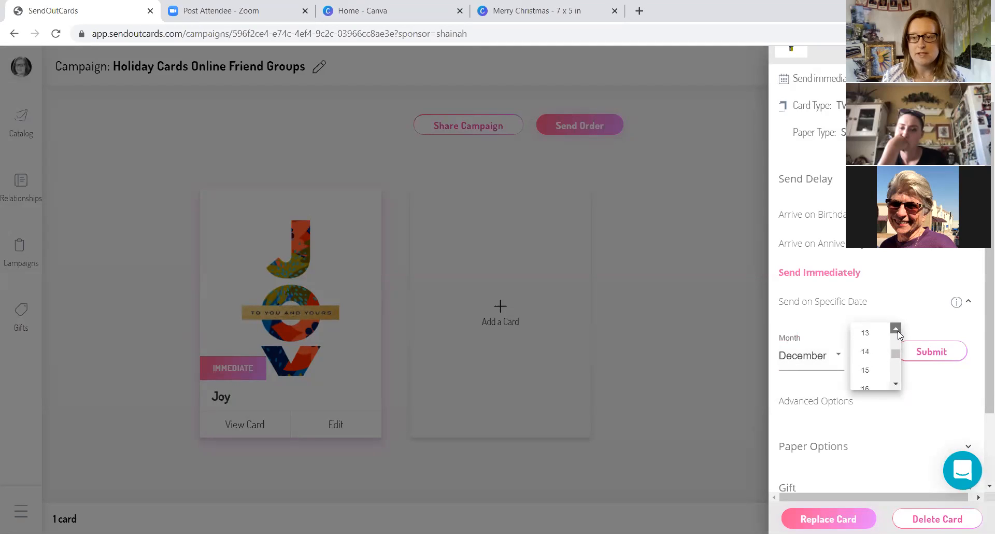
left_click(896, 328)
left_click(896, 328)
left_click(872, 354)
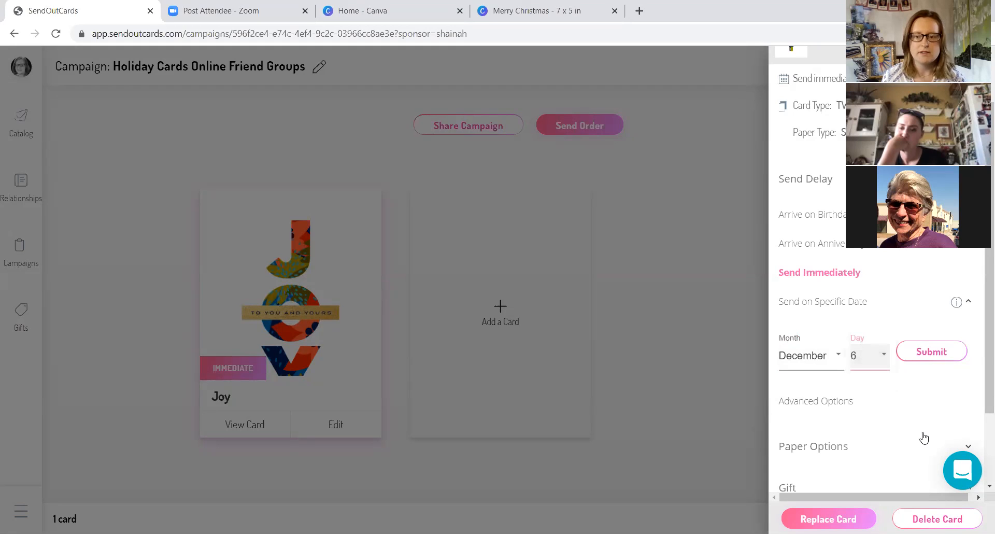
left_click(929, 355)
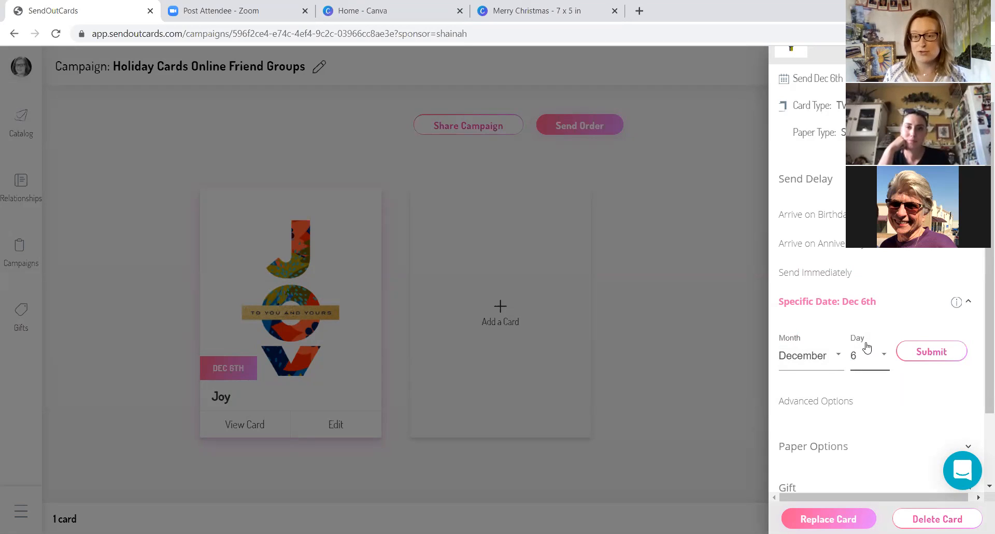
- Collapse the send delay options, close the Joy card's settings and save the campaign
scroll(915, 296, "down", 2)
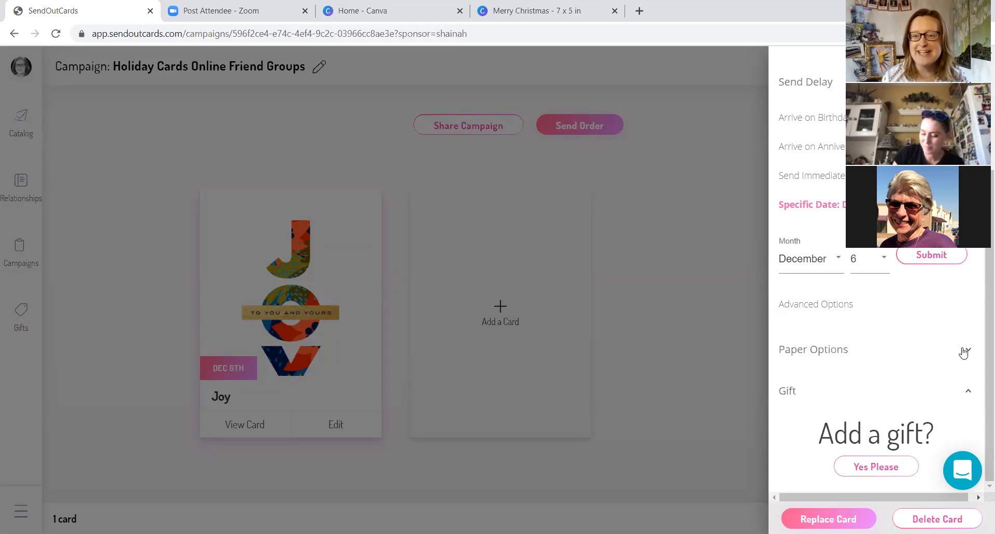
scroll(951, 365, "up", 2)
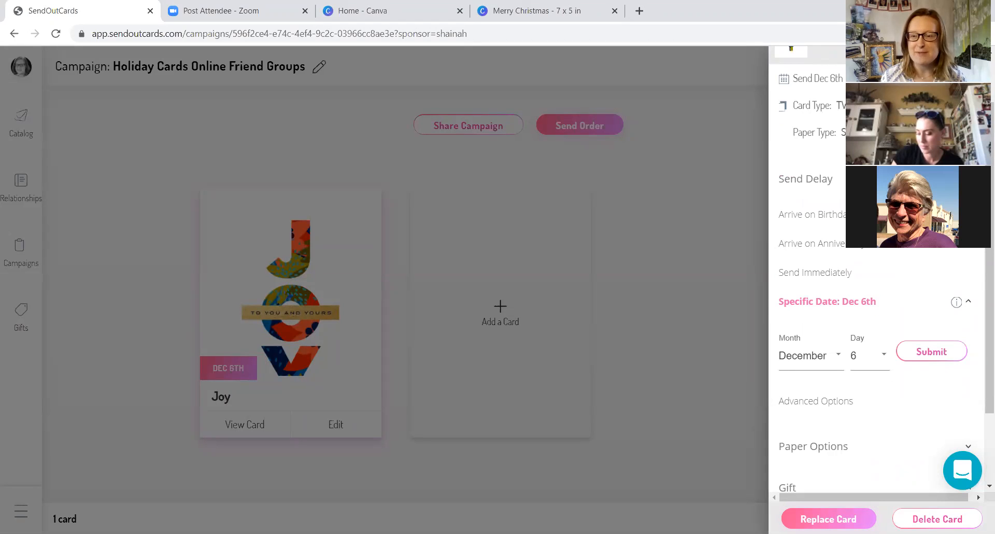
left_click(953, 179)
scroll(927, 293, "up", 2)
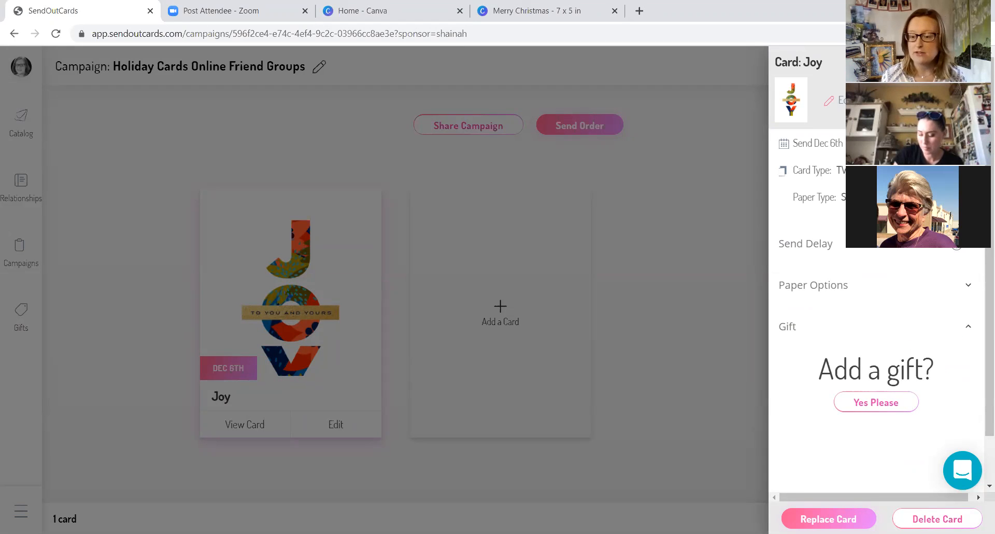
left_click(751, 183)
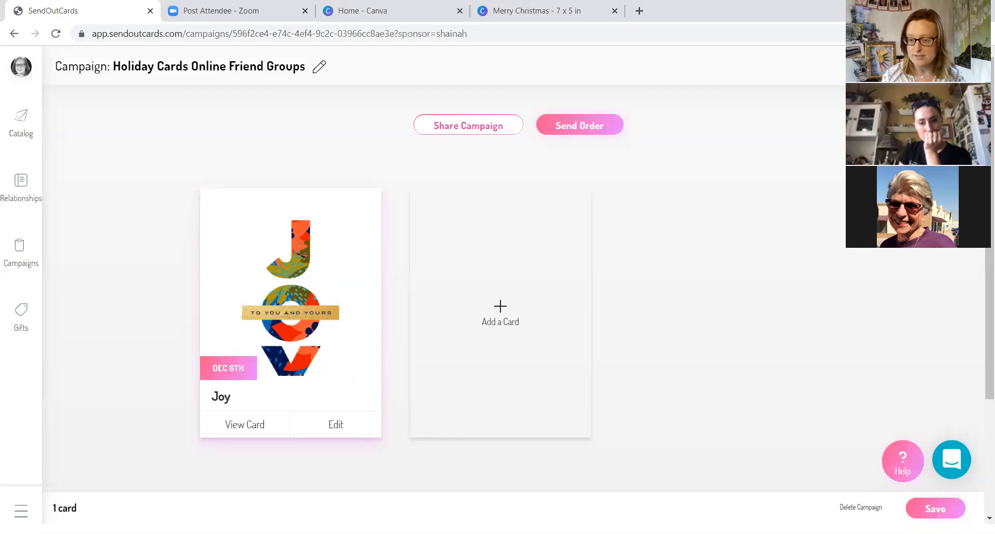
left_click(938, 511)
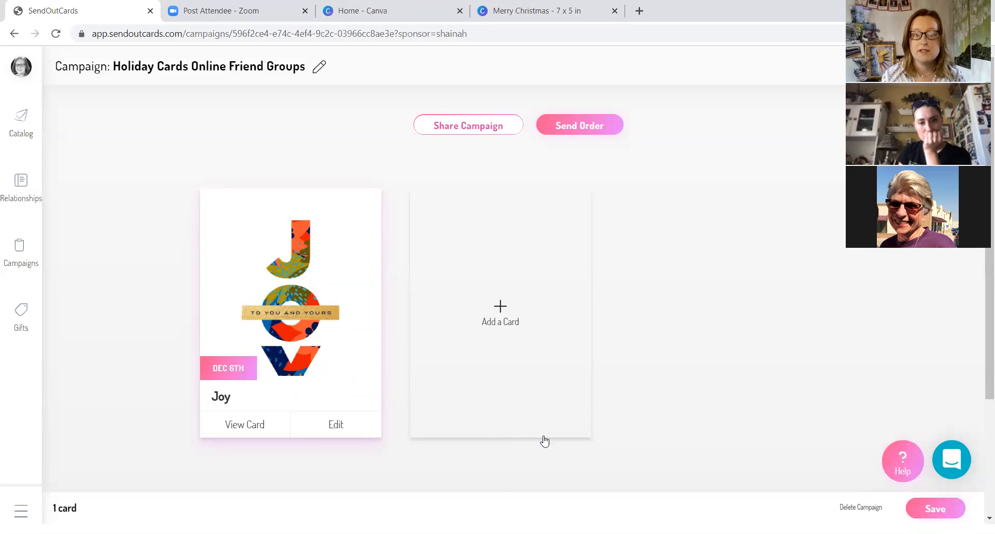
- Go to the contact groups in the relationship manager and search for "boss"
left_click(18, 184)
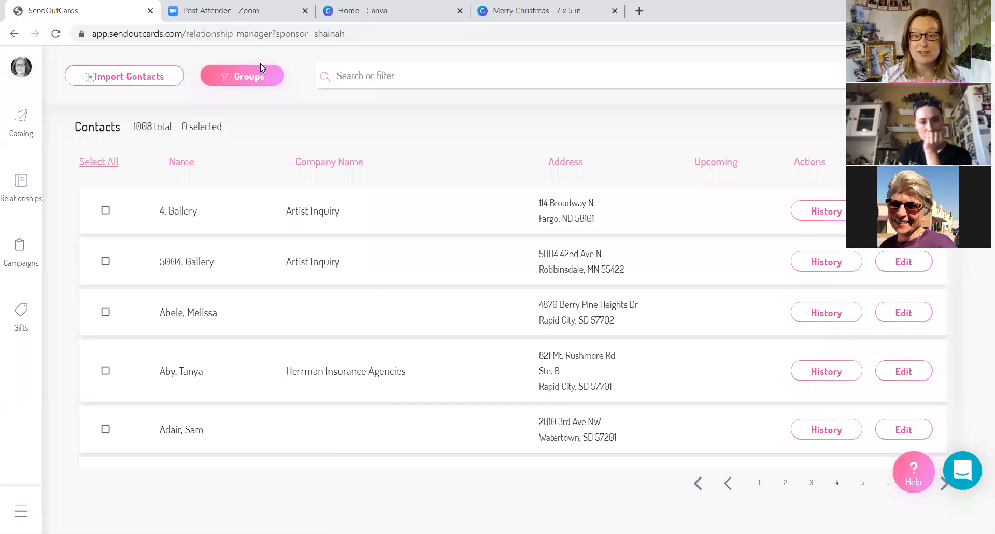
left_click(260, 78)
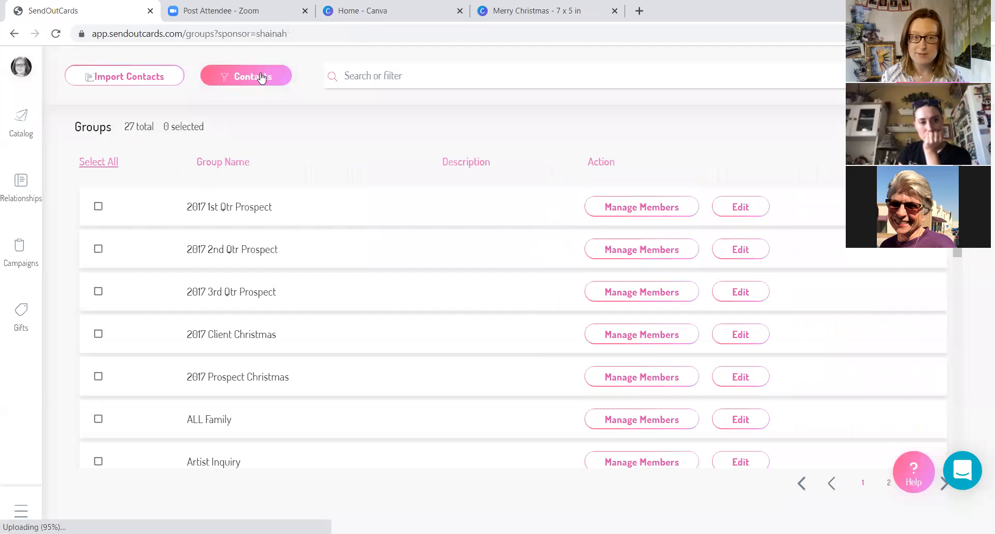
left_click(408, 77)
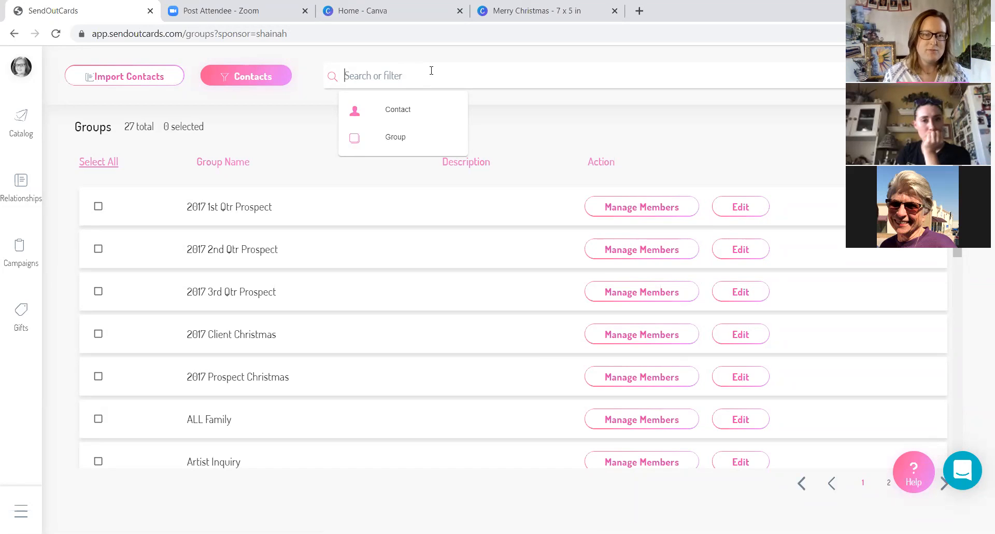
type("test")
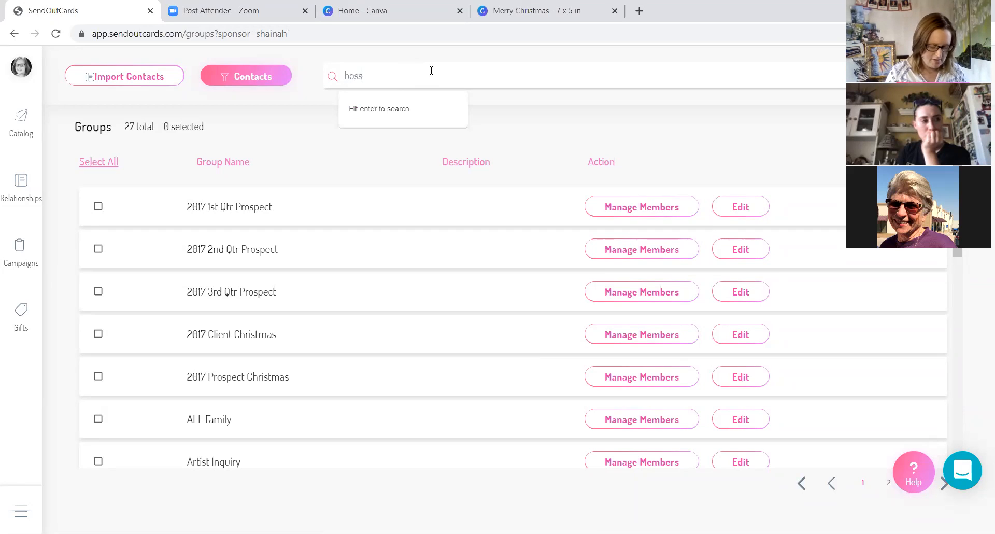
key("Return")
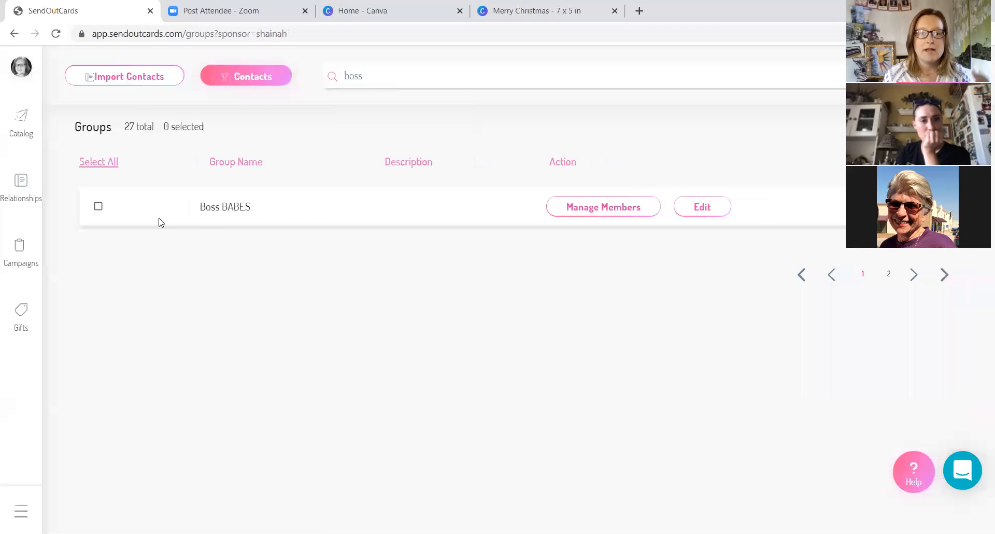
- Select the Boss BABES group and submit the Holiday Cards Online Friend Groups campaign to send to it
left_click(98, 208)
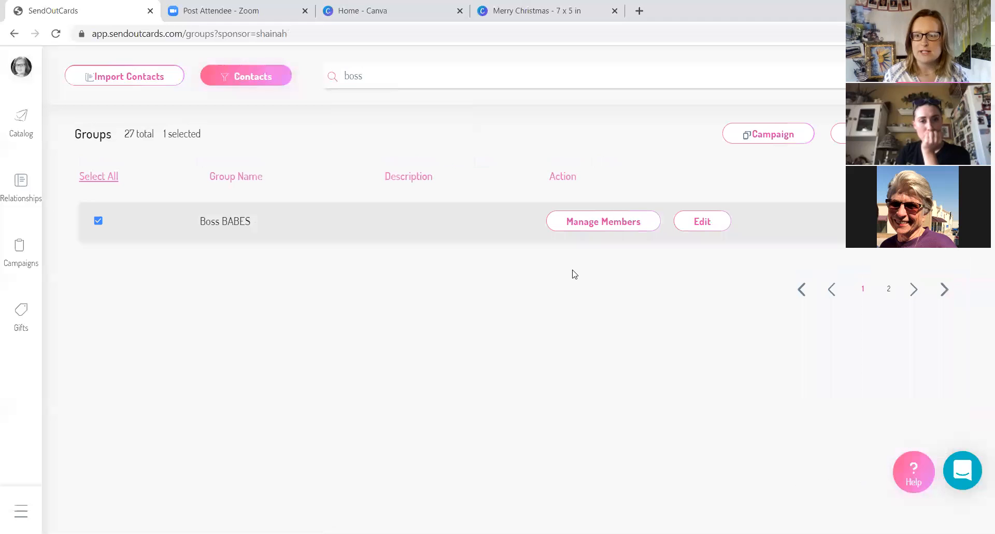
left_click(642, 224)
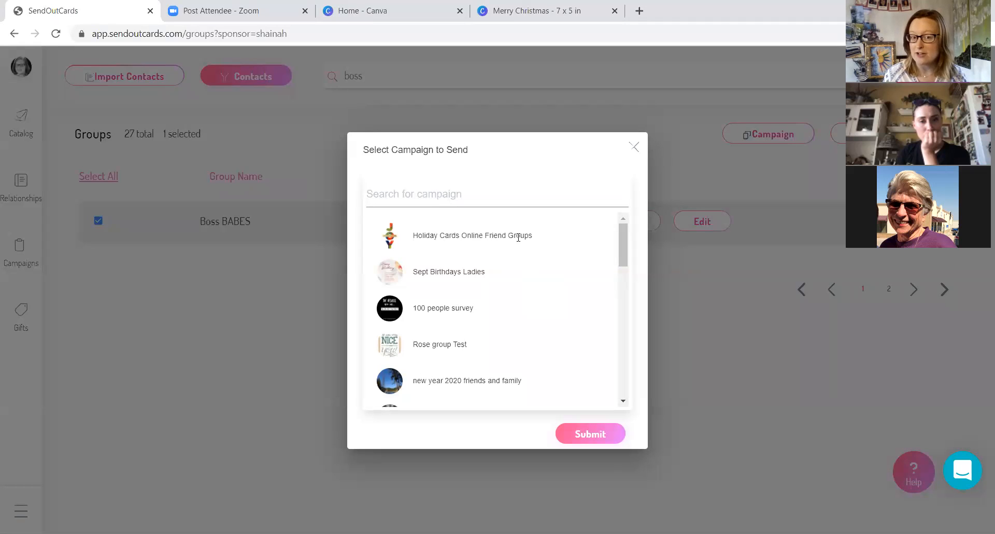
left_click(406, 238)
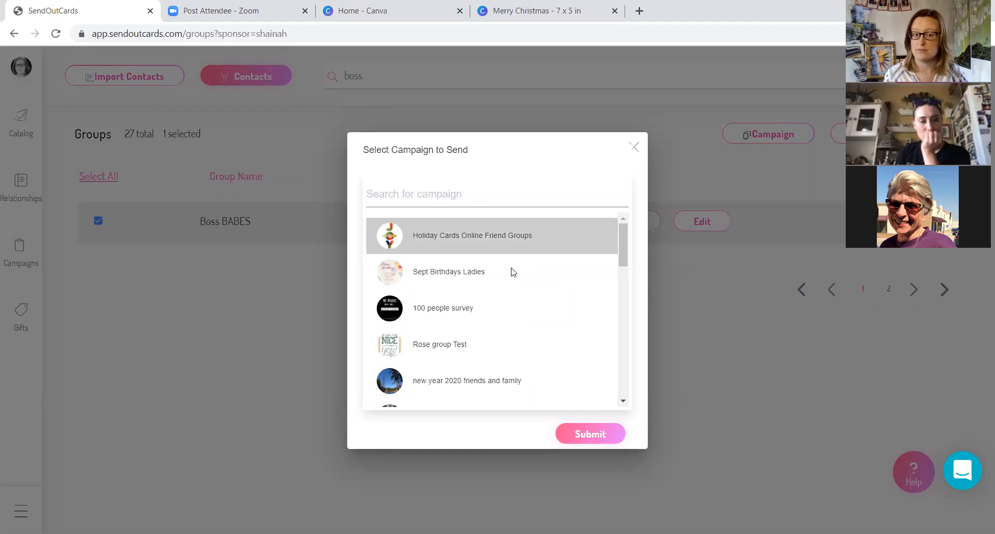
left_click(590, 435)
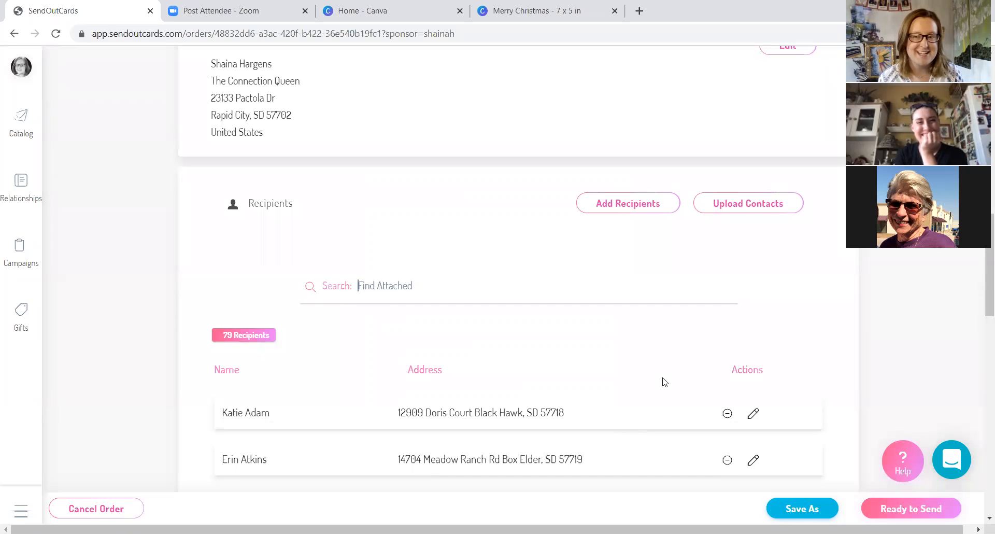
- Review the order's recipient list, return address, attached Joy card, send schedule, price and gift selection
scroll(664, 383, "down", 3)
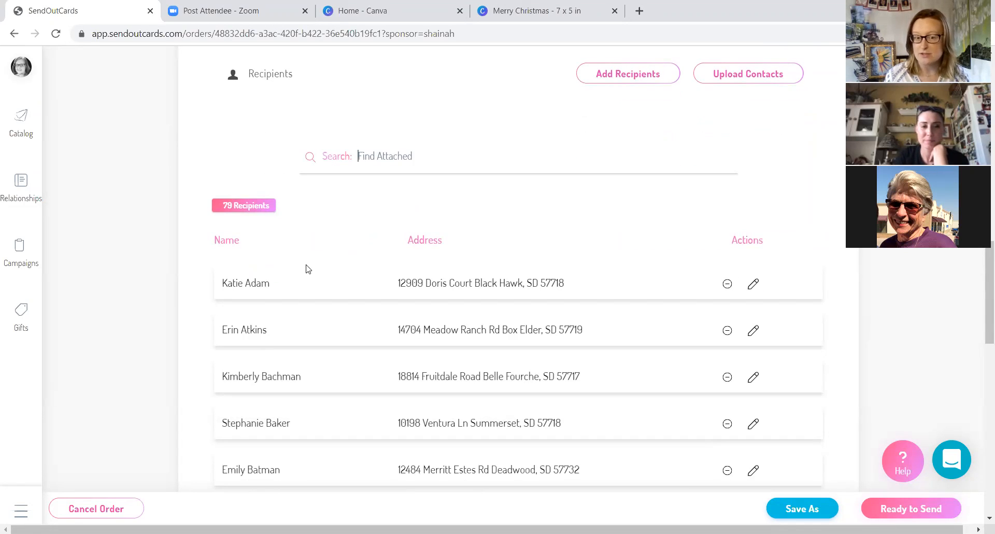
scroll(309, 269, "up", 4)
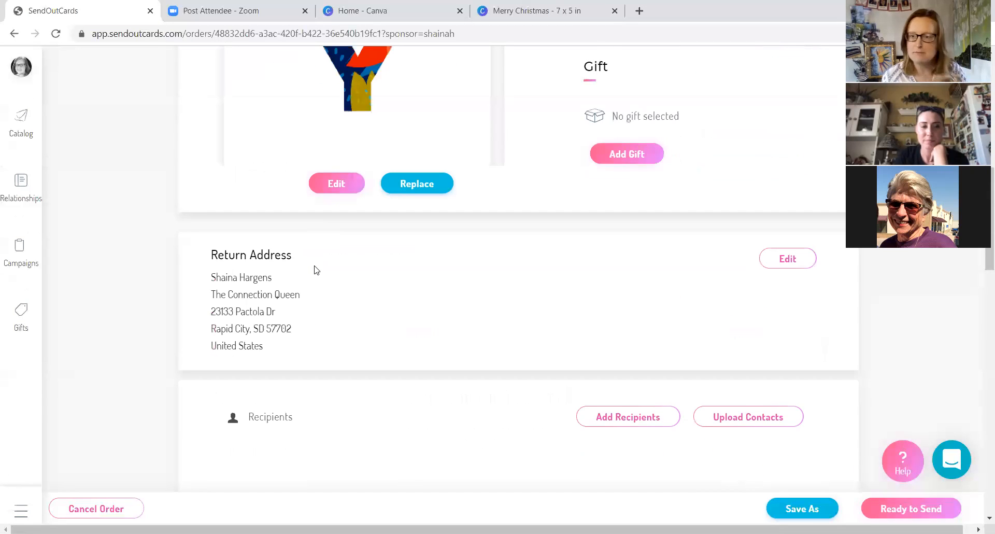
scroll(316, 270, "down", 1)
scroll(316, 270, "down", 1)
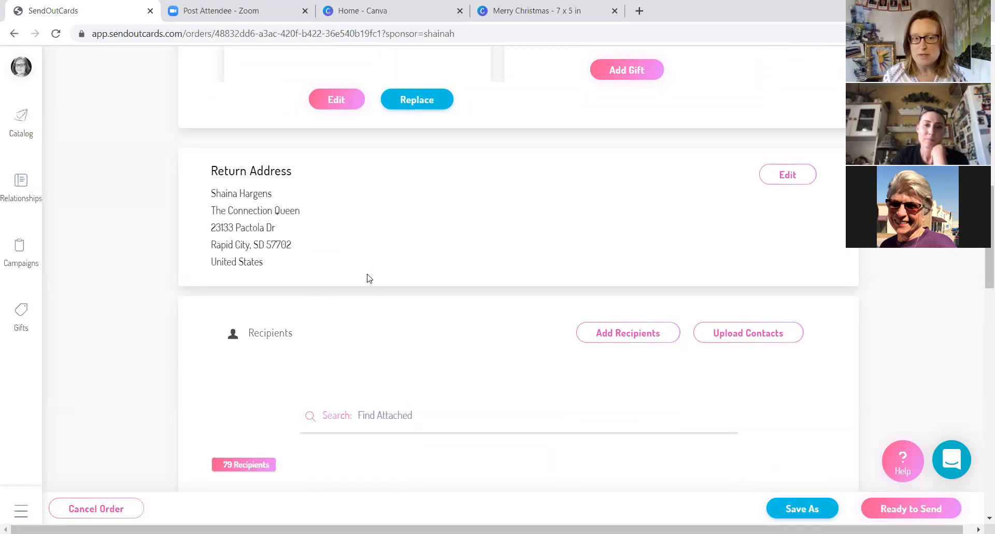
scroll(385, 301, "up", 3)
scroll(386, 302, "up", 10)
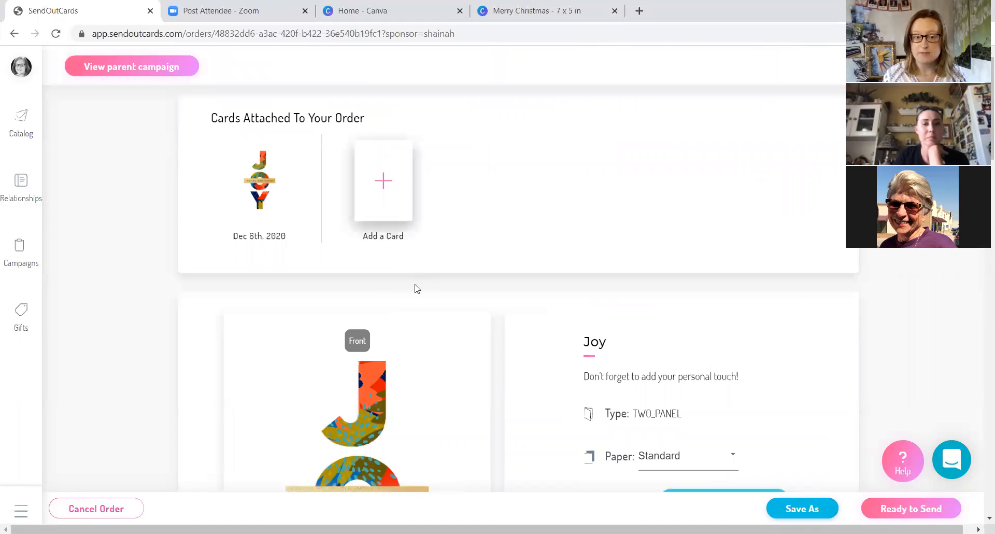
scroll(420, 290, "down", 1)
scroll(444, 304, "down", 4)
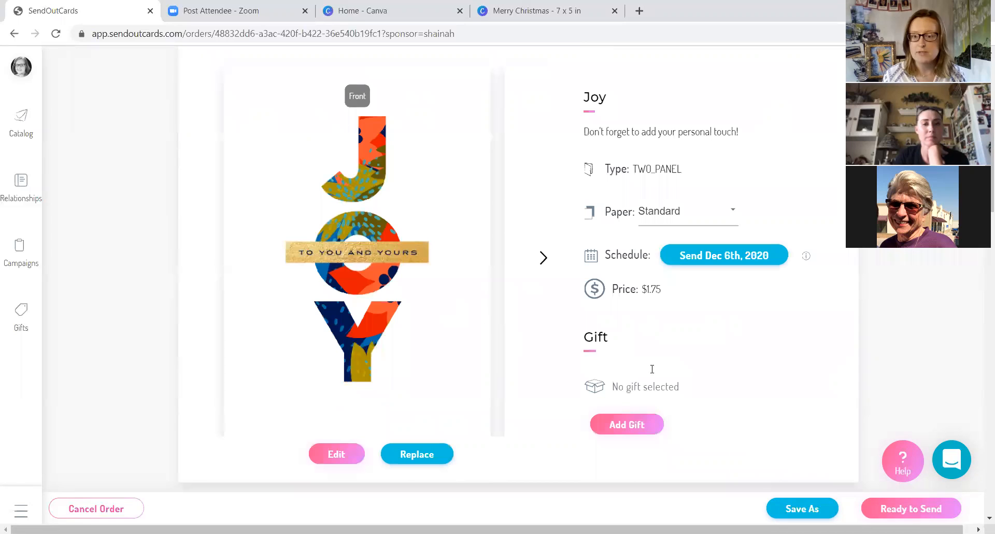
scroll(666, 262, "down", 1)
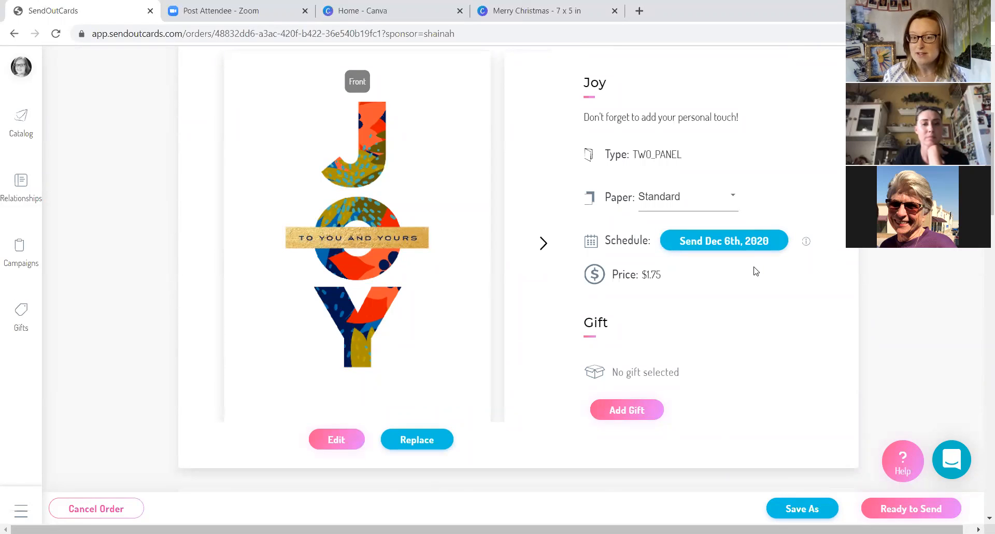
scroll(755, 269, "down", 1)
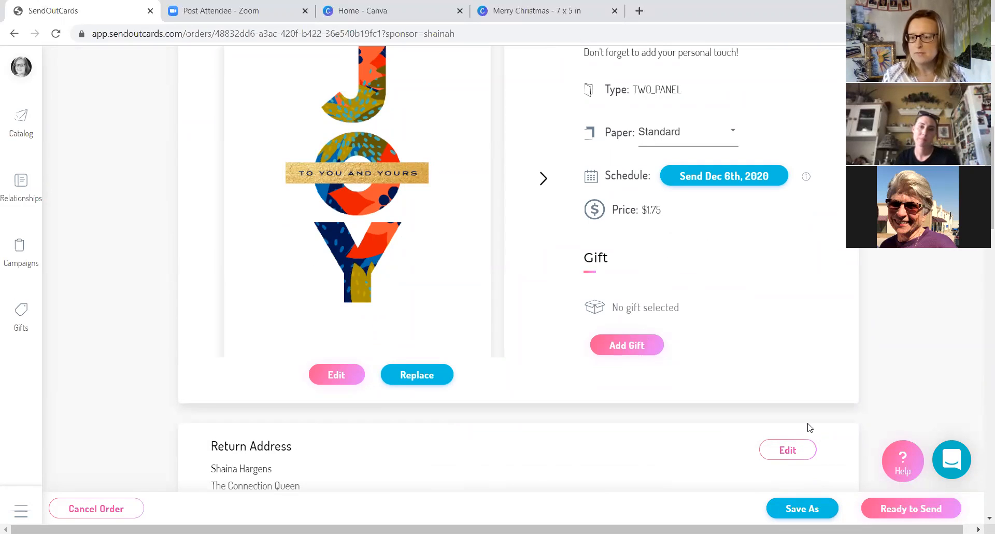
- Mark the Joy card order as ready to send and open its checkout summary
left_click(912, 510)
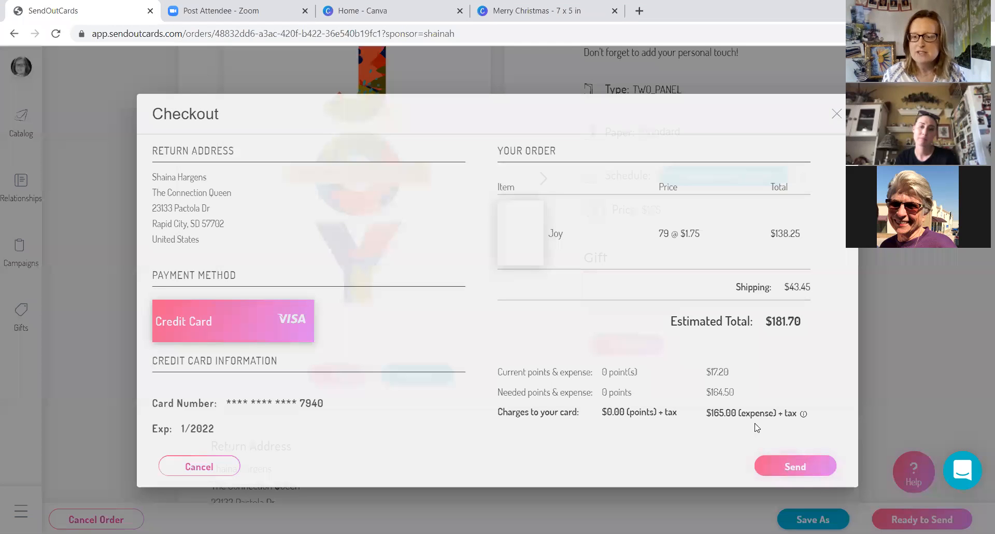